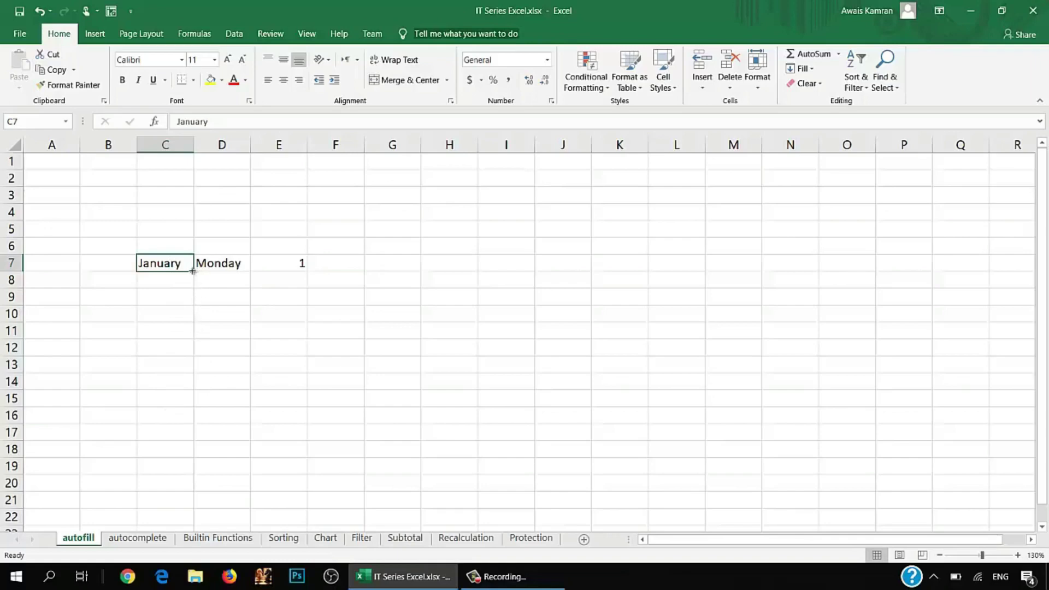
# Step: Fill the months as a series from January in C7 down to C20 and autofit column C
pyautogui.moveTo(193, 271); pyautogui.dragTo(186, 494)
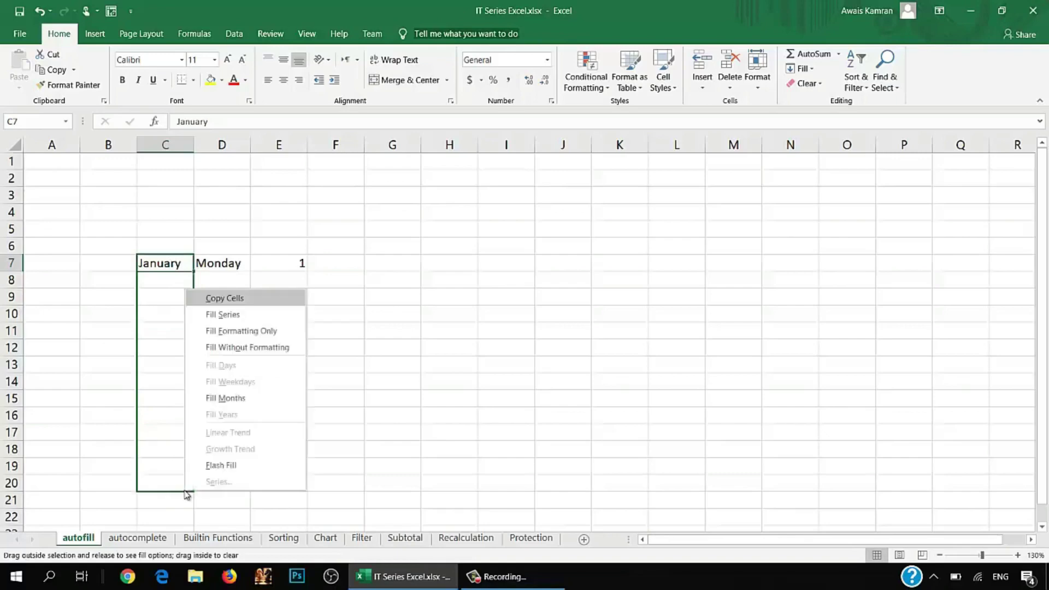
pyautogui.click(246, 316)
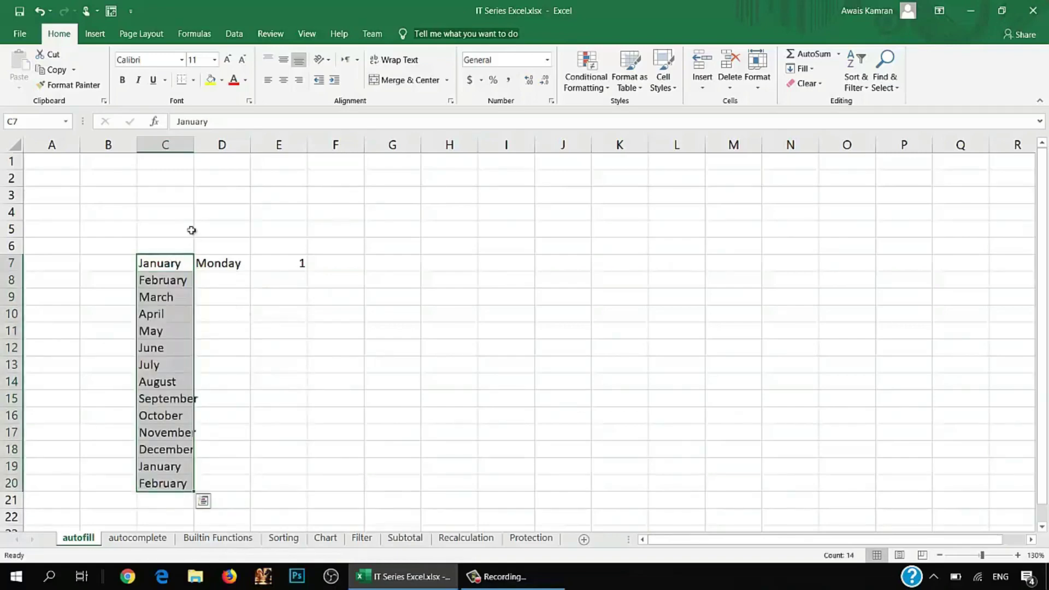
pyautogui.doubleClick(194, 148)
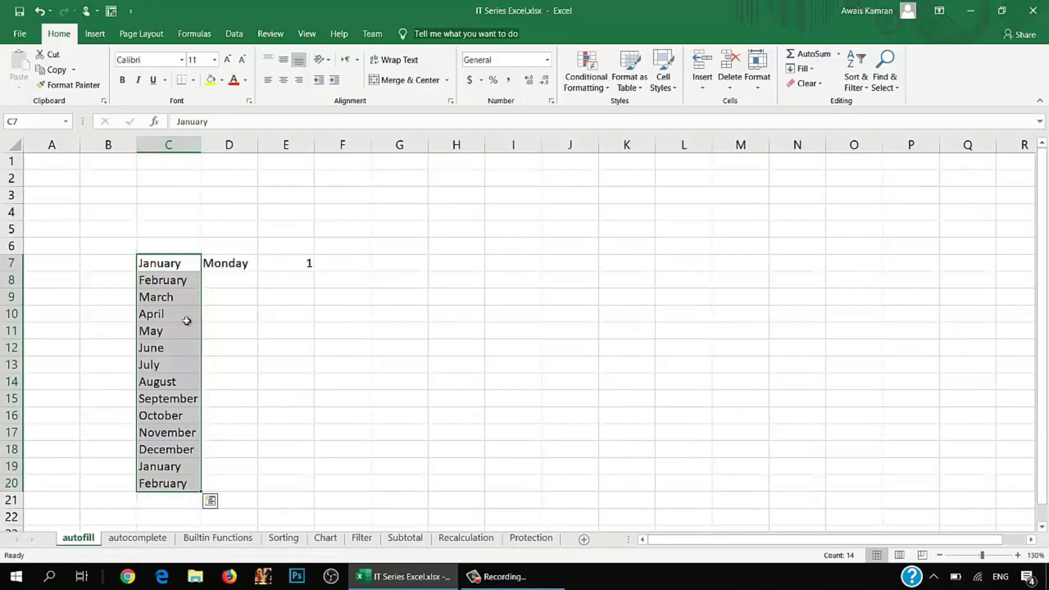
pyautogui.click(266, 399)
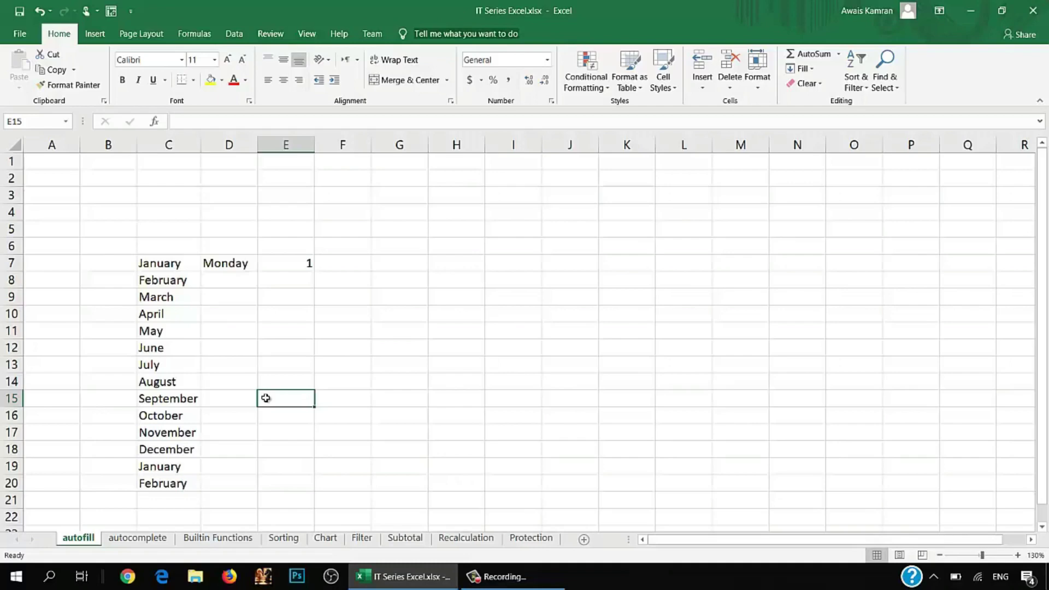
# Step: Fill the days of the week as a series from Monday in D7 down to D19 and autofit column D
pyautogui.click(229, 270)
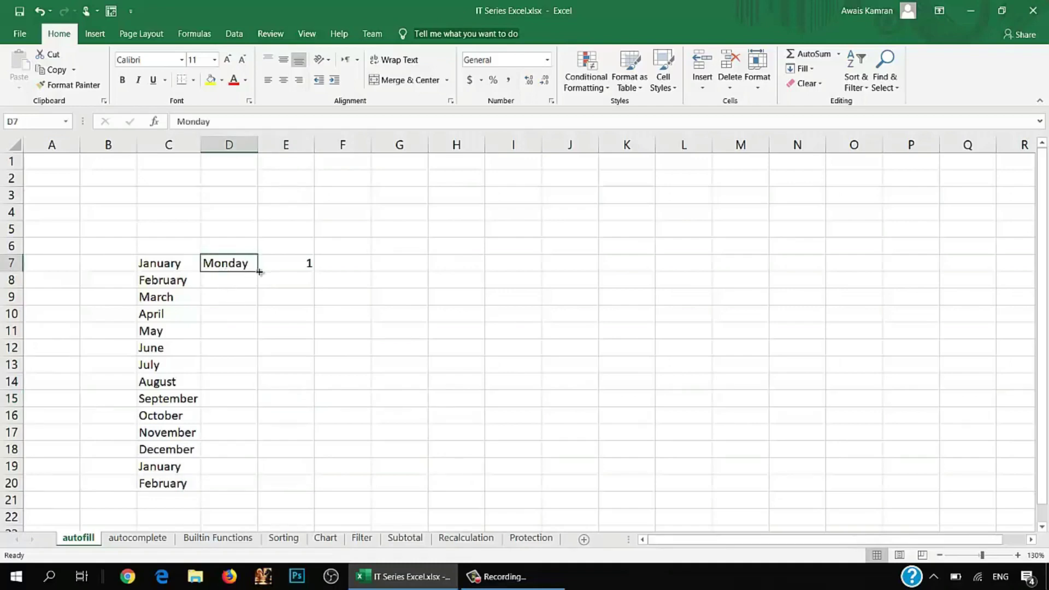
pyautogui.moveTo(260, 271); pyautogui.dragTo(276, 483)
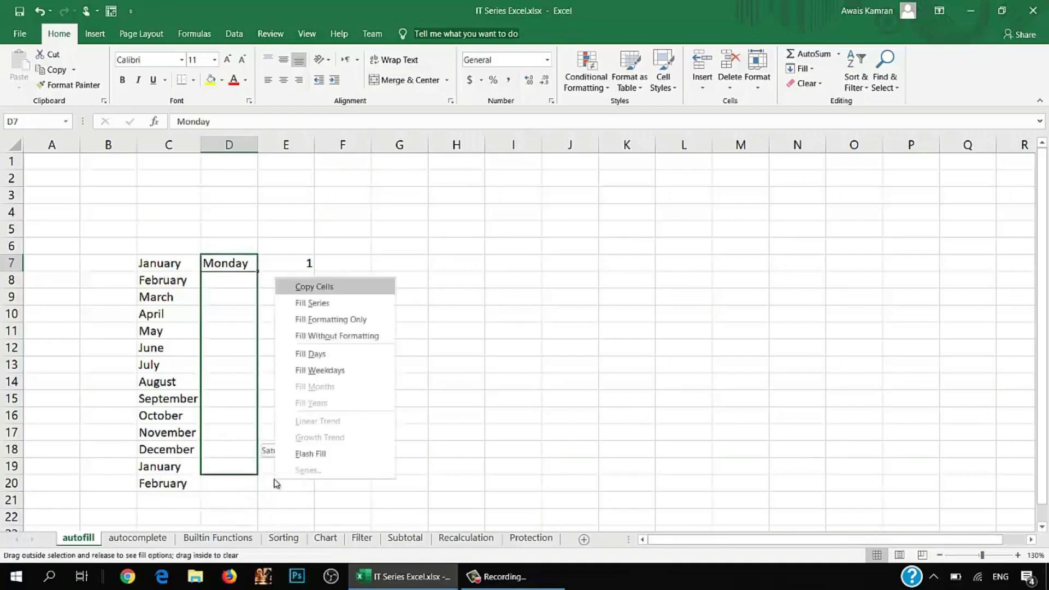
pyautogui.click(330, 303)
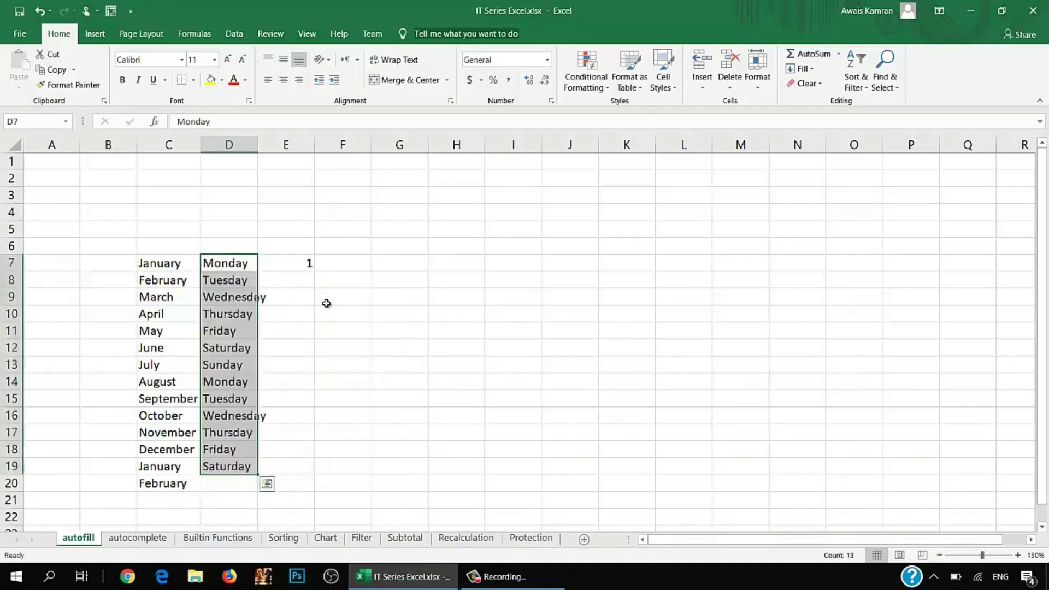
pyautogui.doubleClick(267, 155)
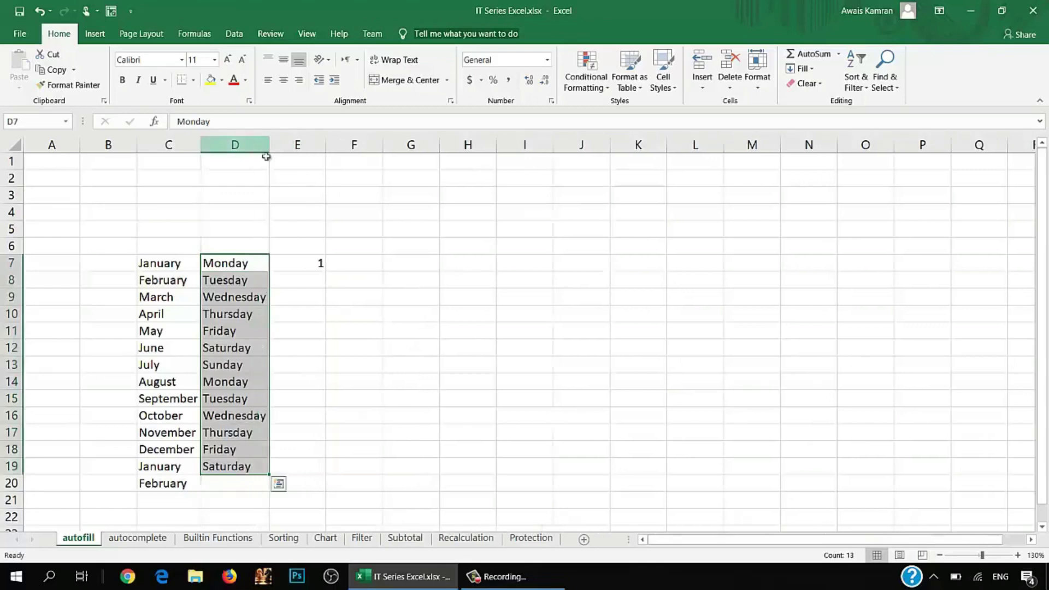
# Step: Fill the numbers as a series from 1 in E7 down to E20
pyautogui.click(314, 261)
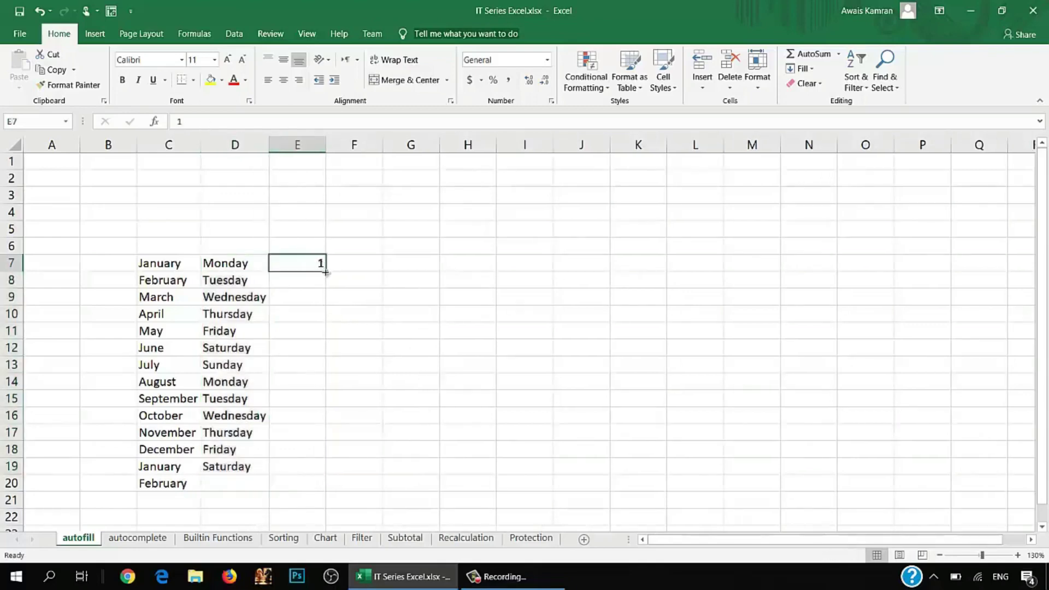
pyautogui.moveTo(326, 272); pyautogui.dragTo(338, 497)
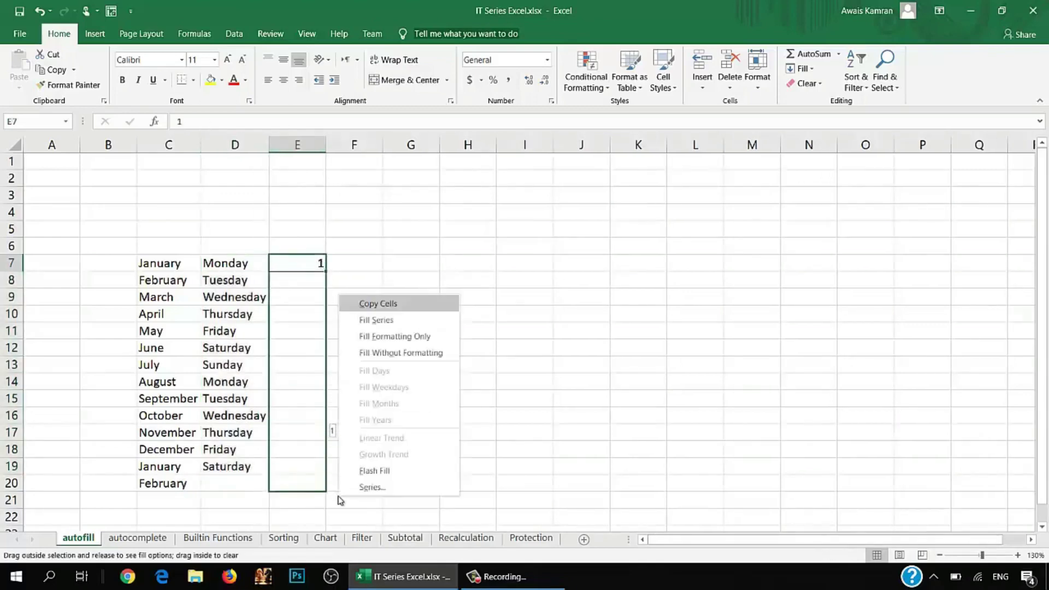
pyautogui.click(388, 325)
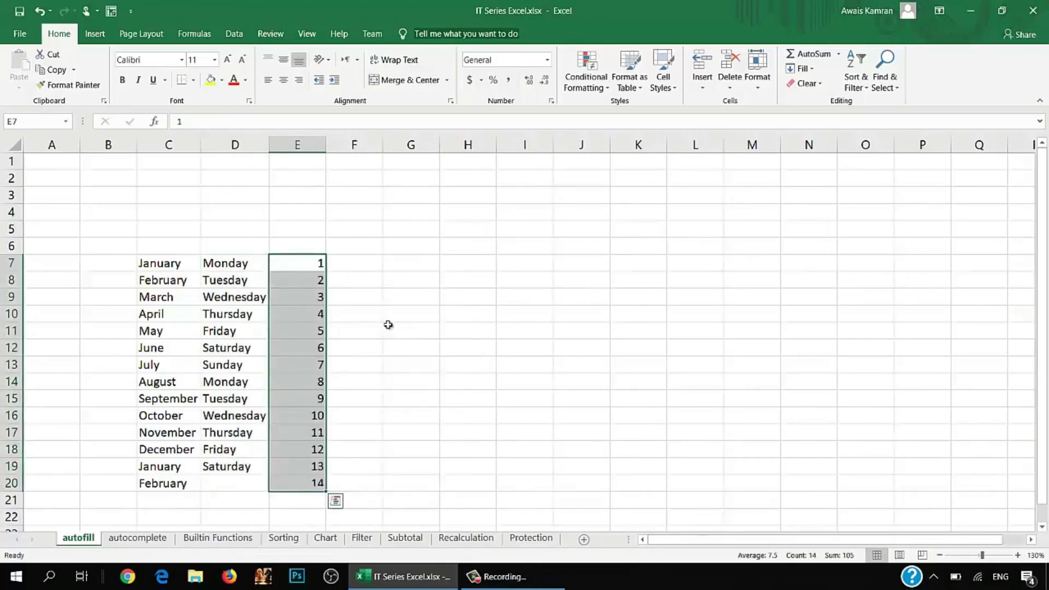
pyautogui.click(388, 325)
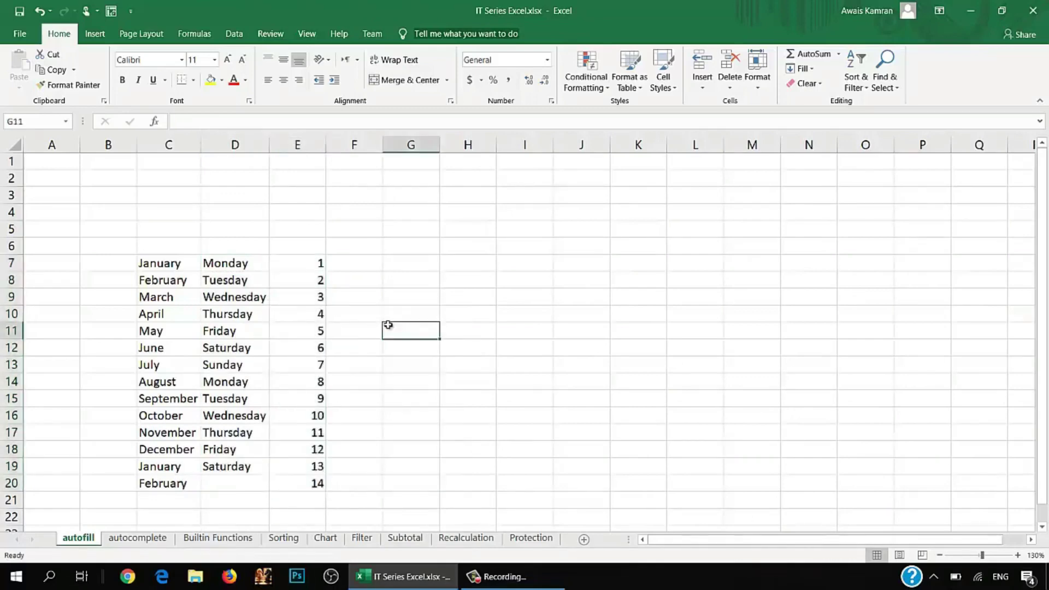
# Step: On the autocomplete sheet, enter a first name in B4 and repeat it in B5 using the AutoComplete suggestion
pyautogui.hotkey('ctrl', 'pagedown')
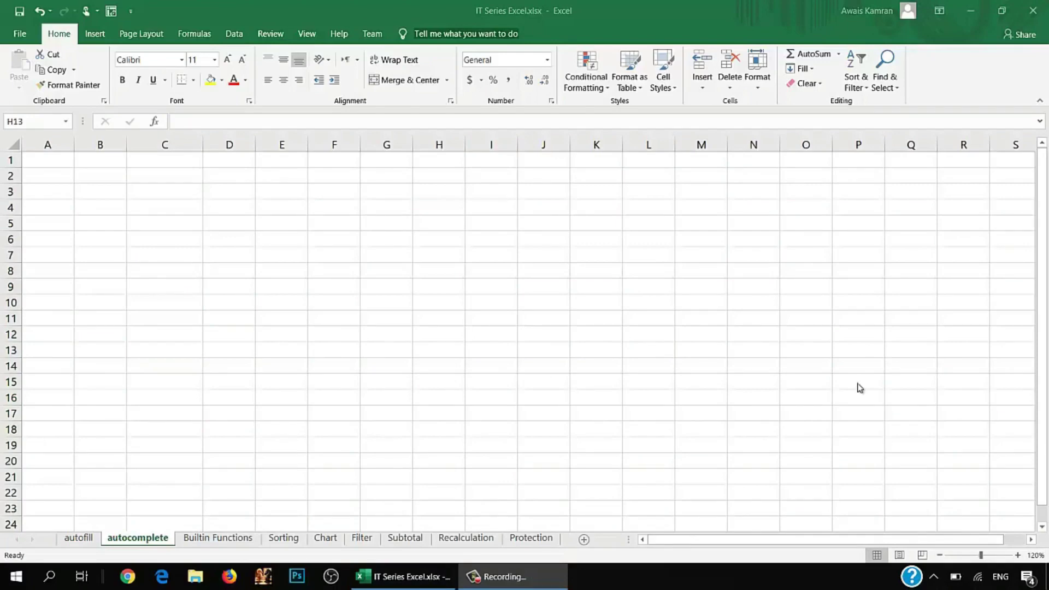
pyautogui.click(101, 210)
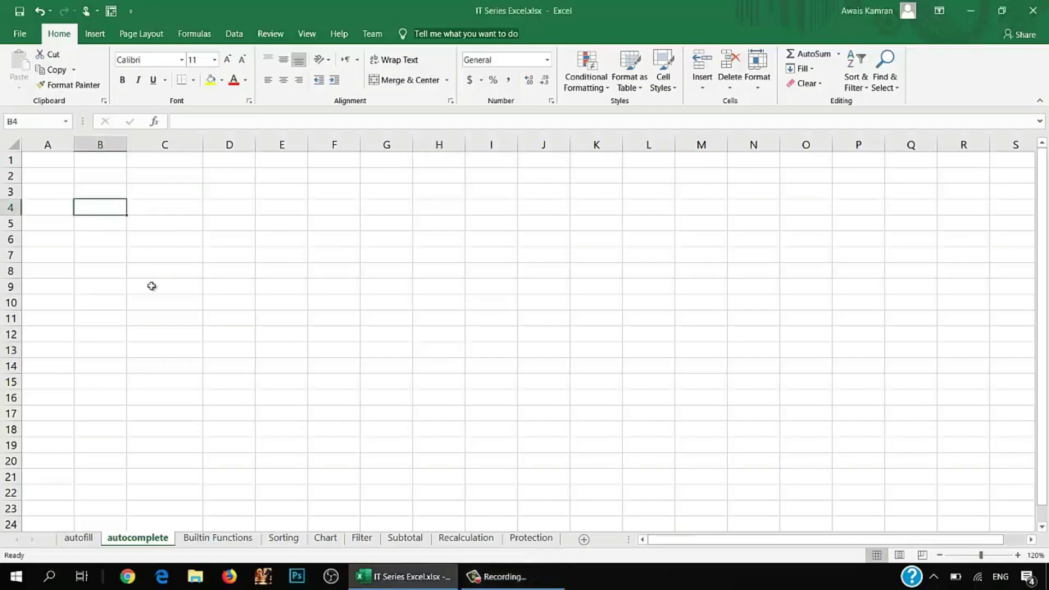
pyautogui.write('Nasir')
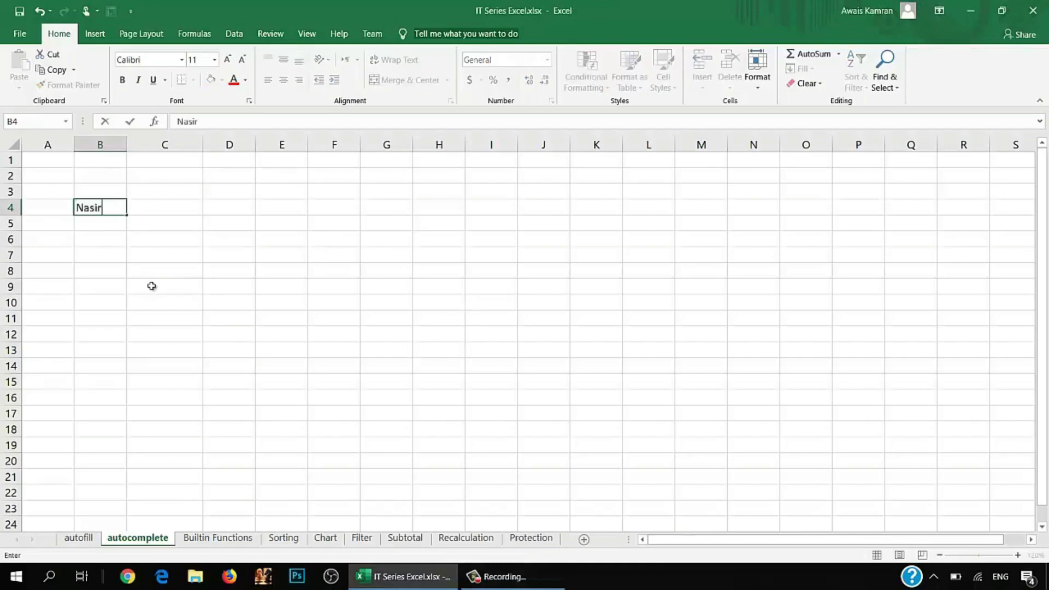
pyautogui.press('Return')
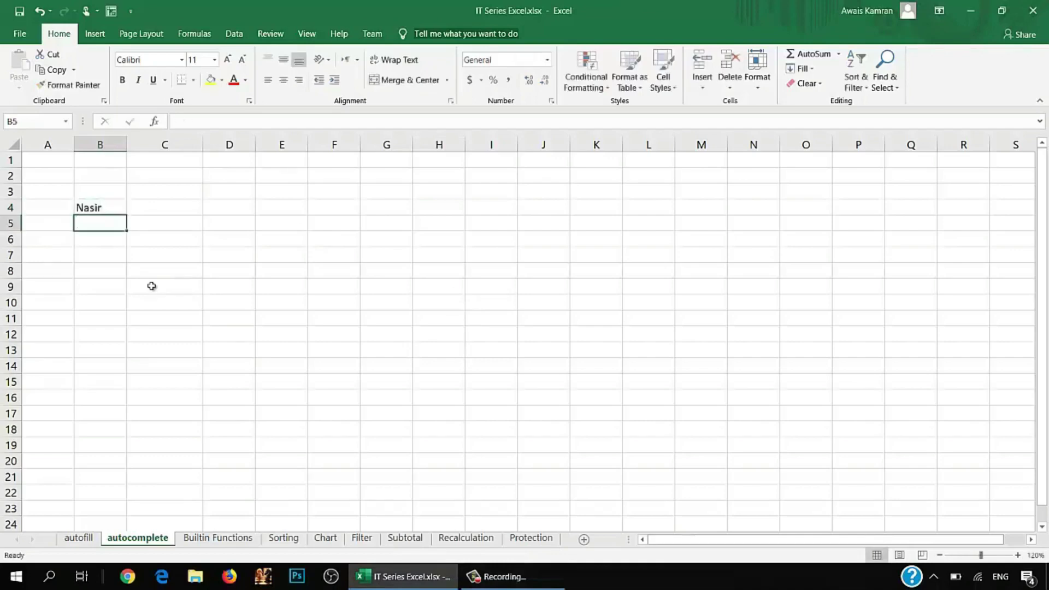
pyautogui.write('Nasir')
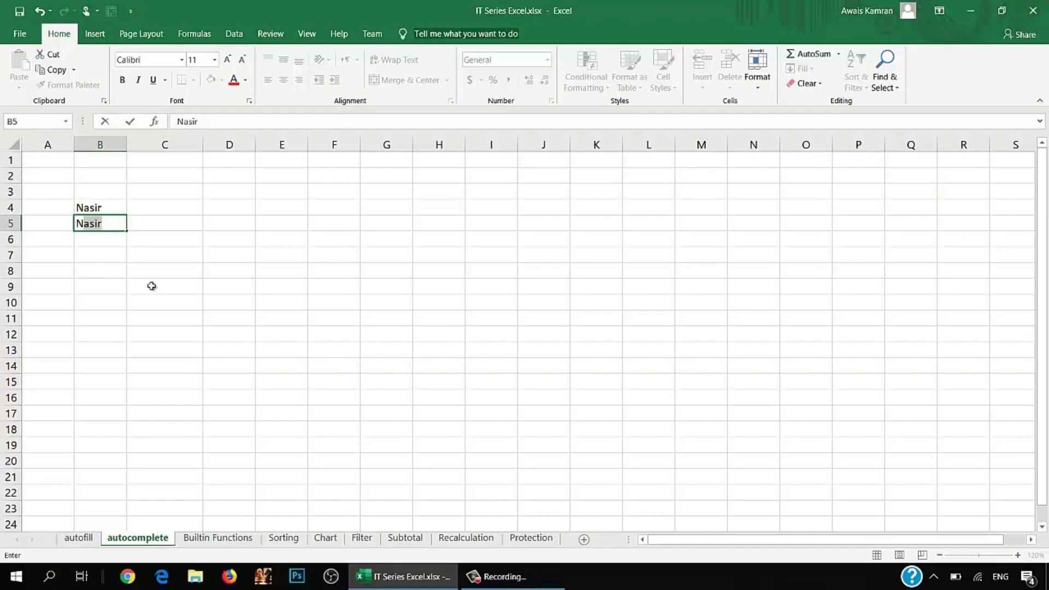
pyautogui.press('Return')
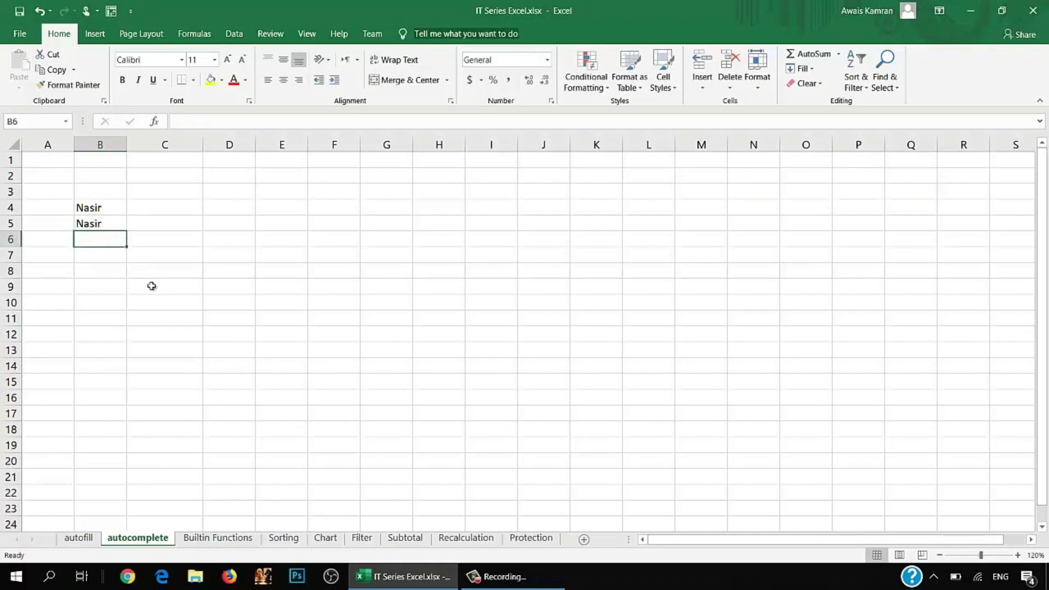
pyautogui.press('Down')
pyautogui.press('Down')
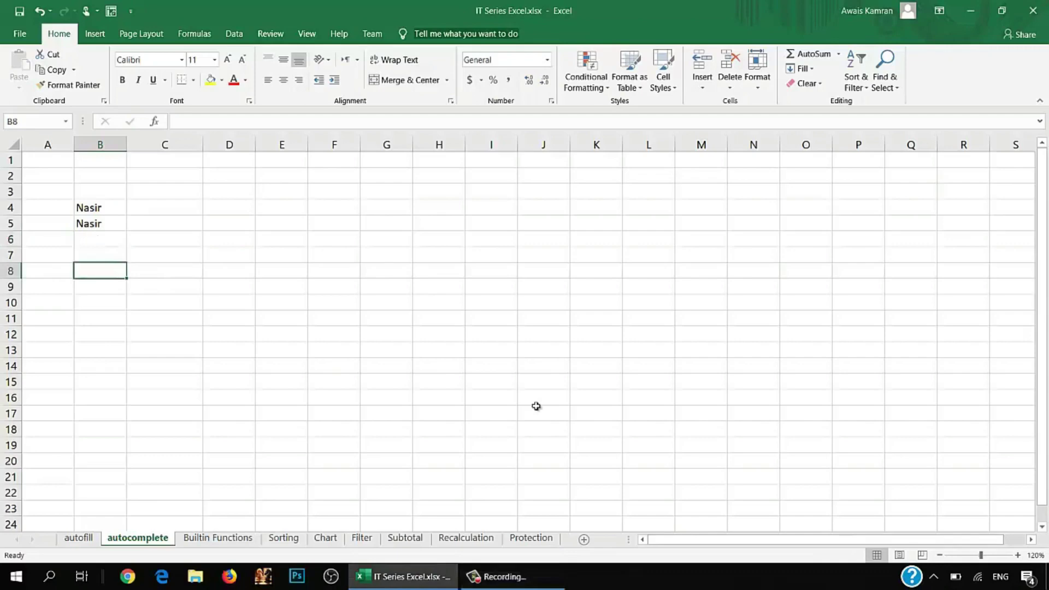
# Step: On the Builtin Functions sheet, look through the function library's Date & Time functions
pyautogui.click(247, 543)
pyautogui.click(208, 333)
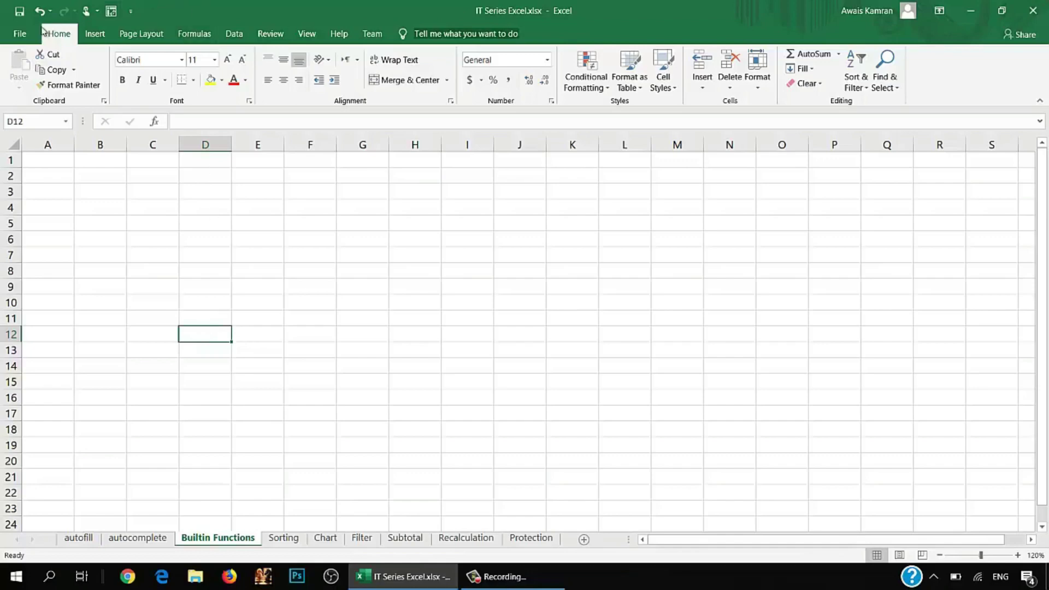
pyautogui.click(197, 37)
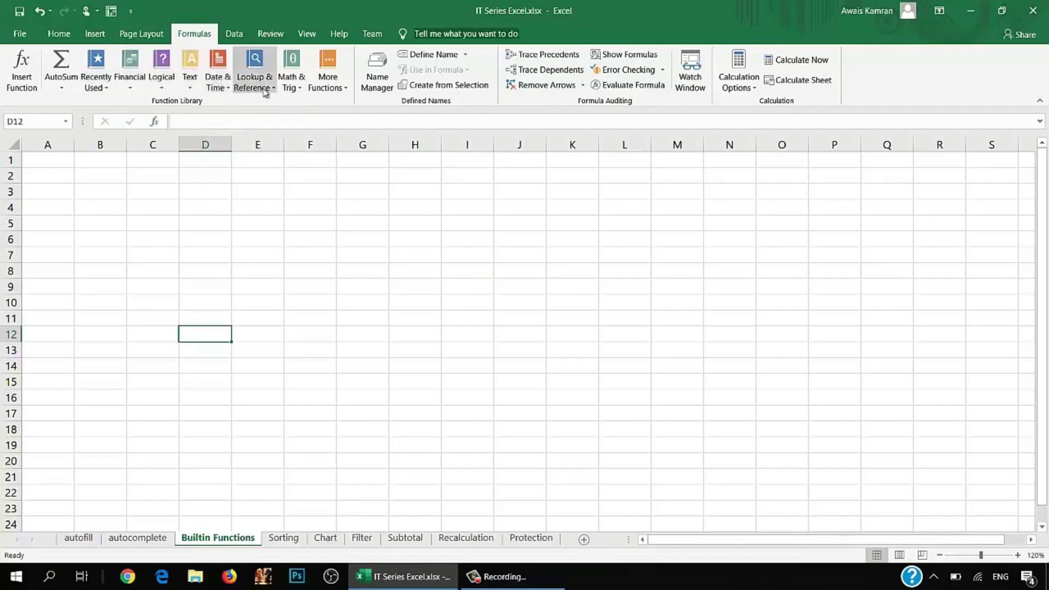
pyautogui.click(228, 88)
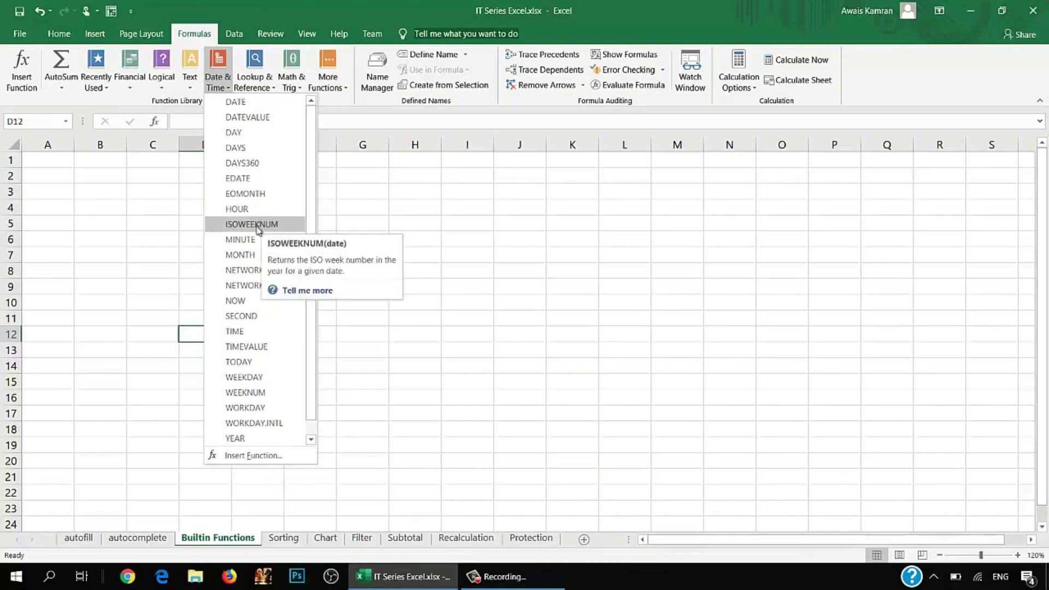
pyautogui.click(177, 253)
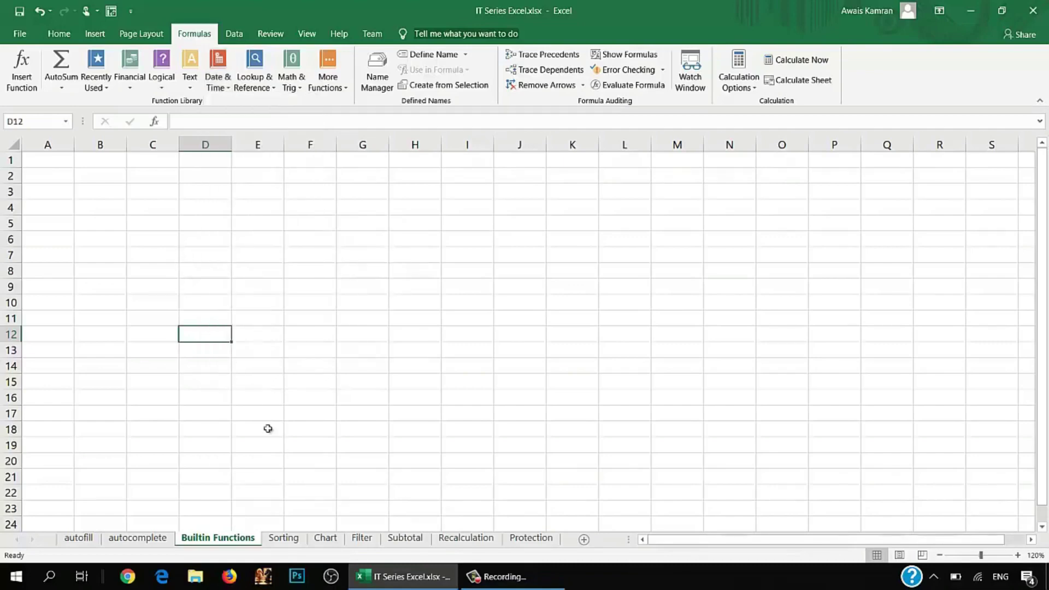
# Step: On the Sorting sheet, sort the numbers in F2:F17 from smallest to largest
pyautogui.click(277, 540)
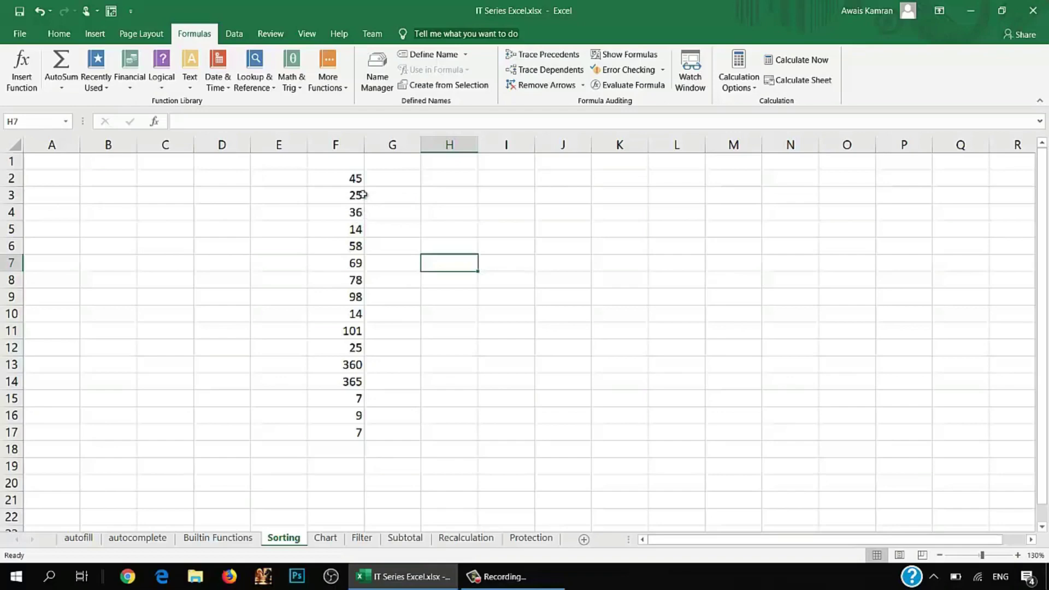
pyautogui.click(324, 224)
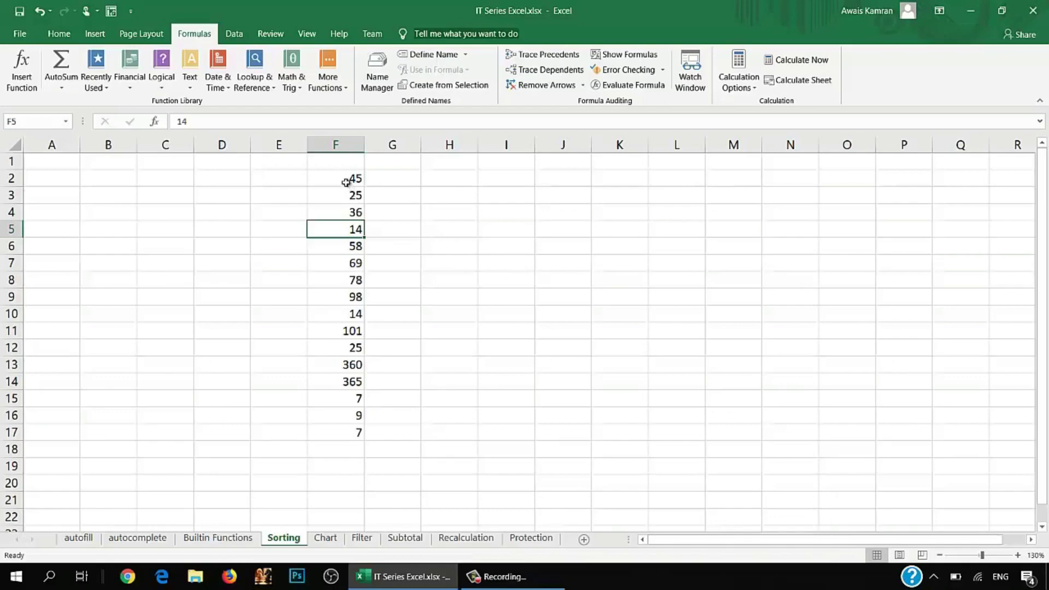
pyautogui.moveTo(348, 184); pyautogui.dragTo(344, 437)
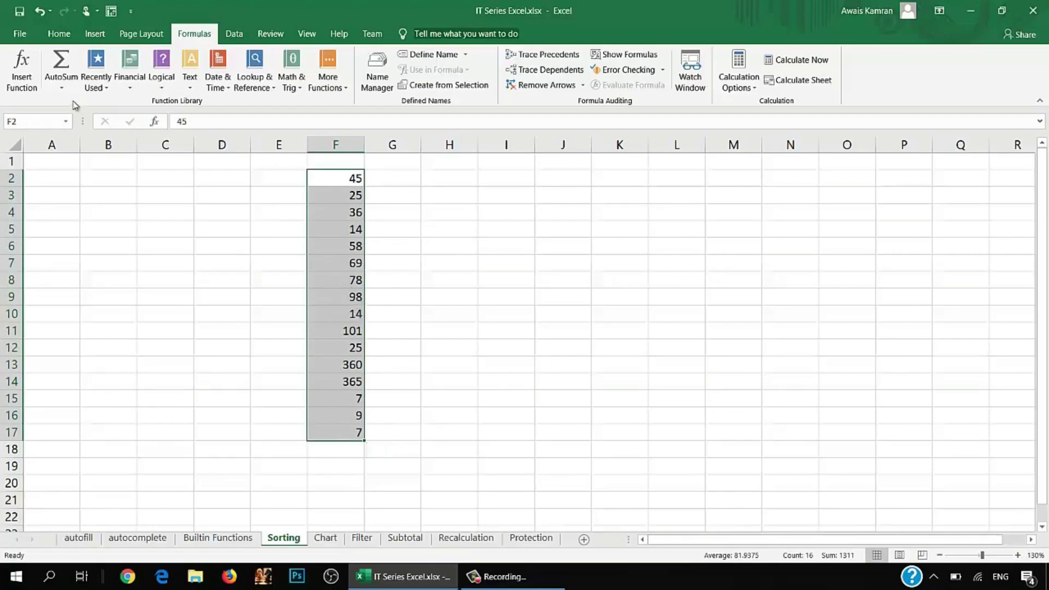
pyautogui.click(58, 37)
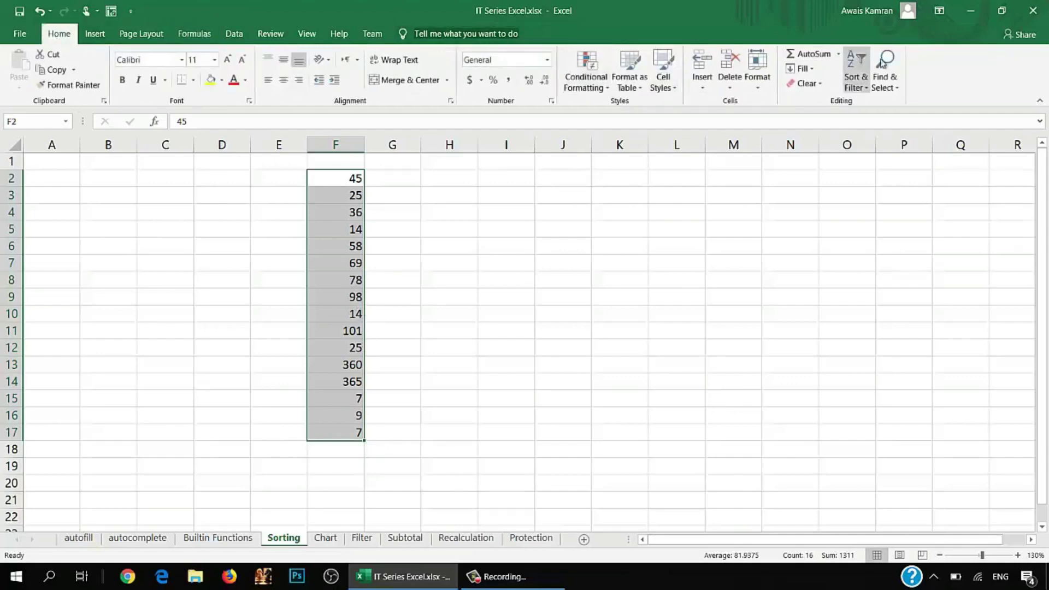
pyautogui.click(857, 61)
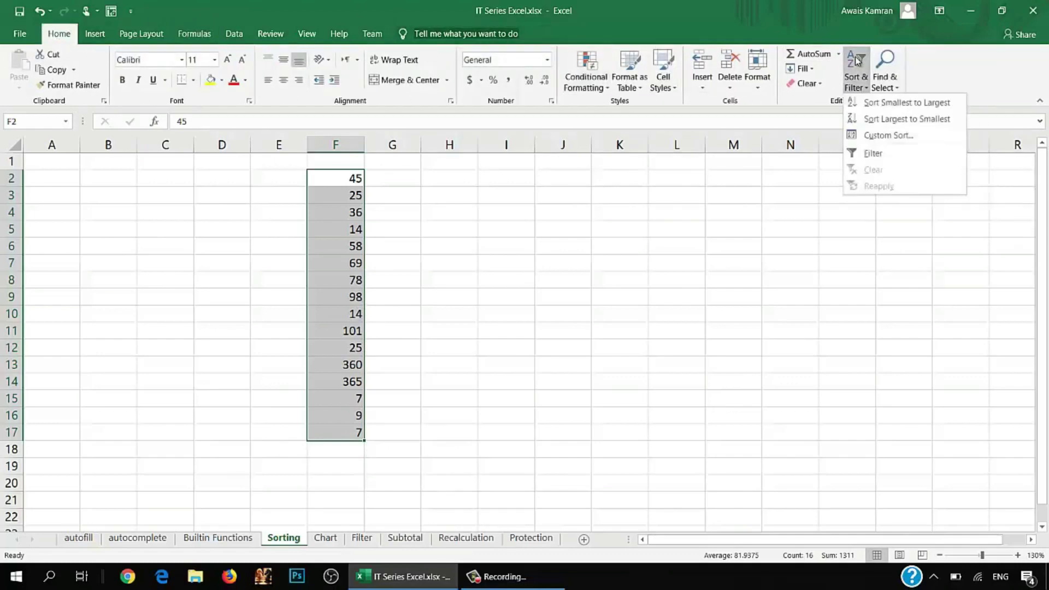
pyautogui.click(893, 109)
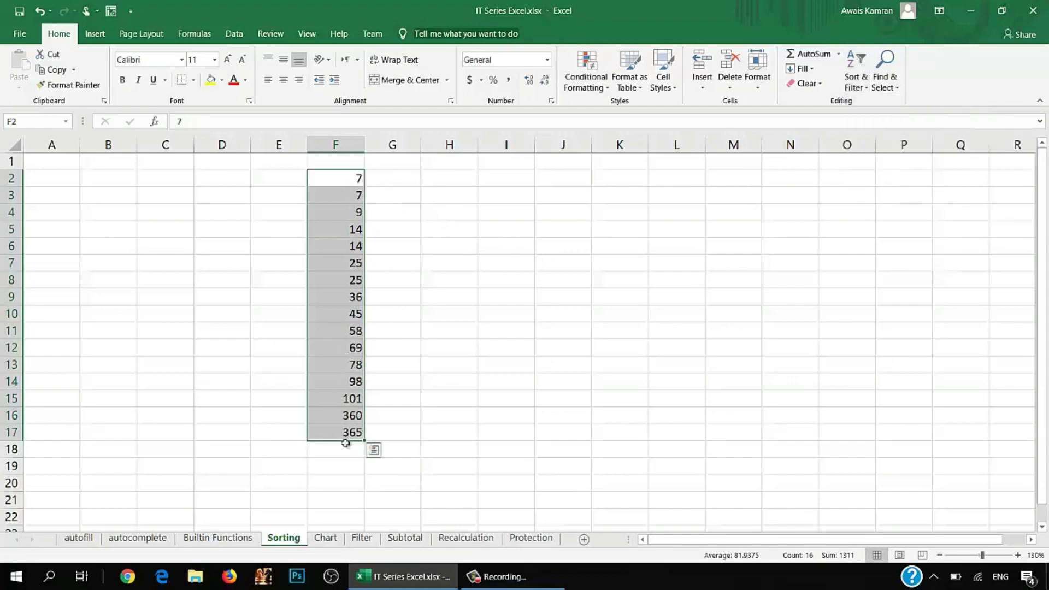
# Step: Sort the numbers in F2:F17 from largest to smallest
pyautogui.click(860, 64)
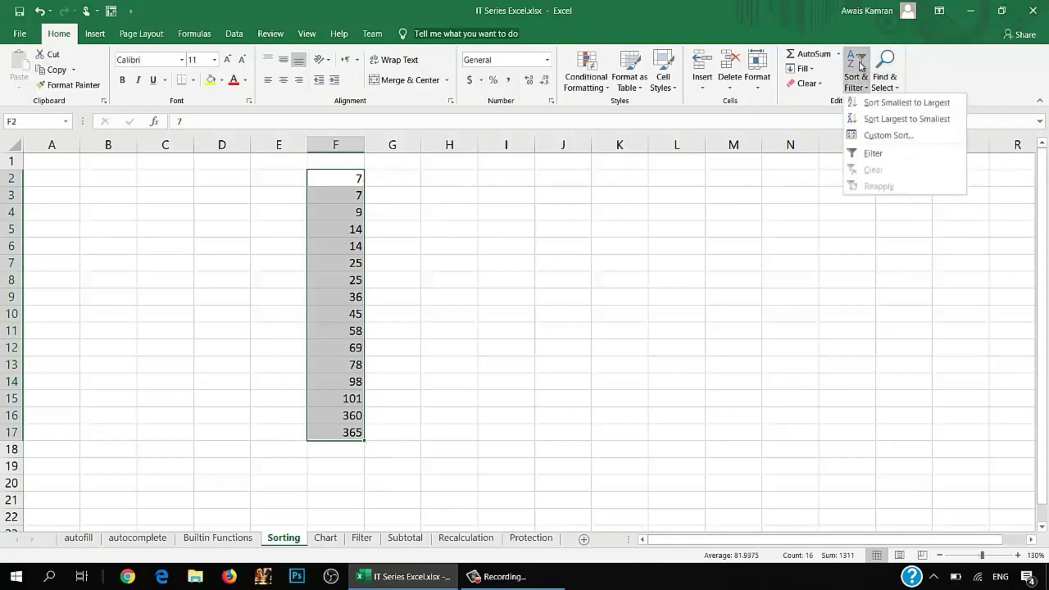
pyautogui.click(880, 120)
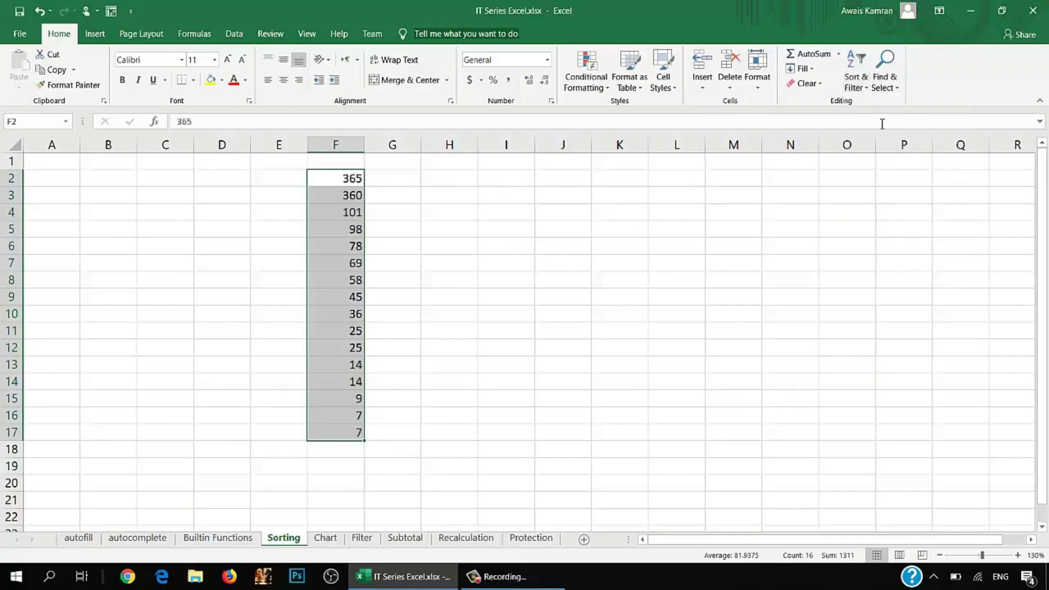
pyautogui.click(393, 426)
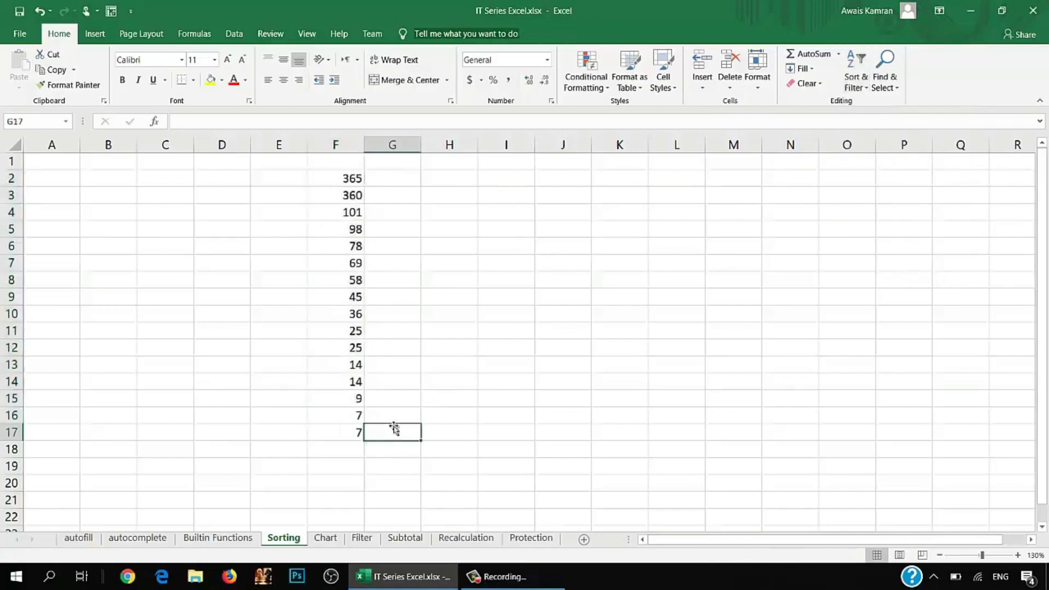
# Step: View the charts on the Chart sheet, and on the Filter sheet filter the Salesman column to the first listed salesman only
pyautogui.click(326, 539)
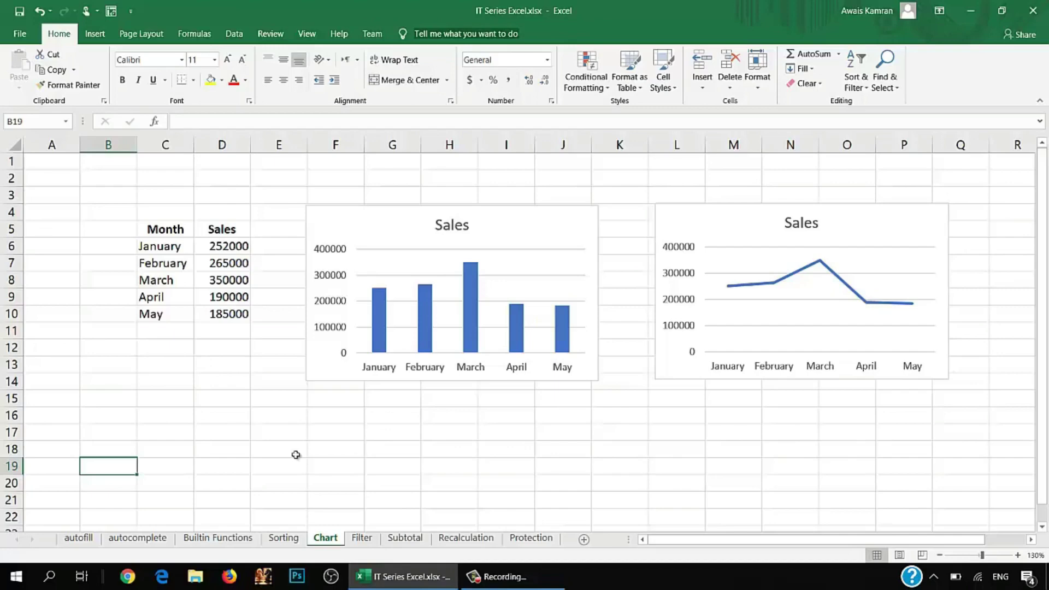
pyautogui.click(369, 545)
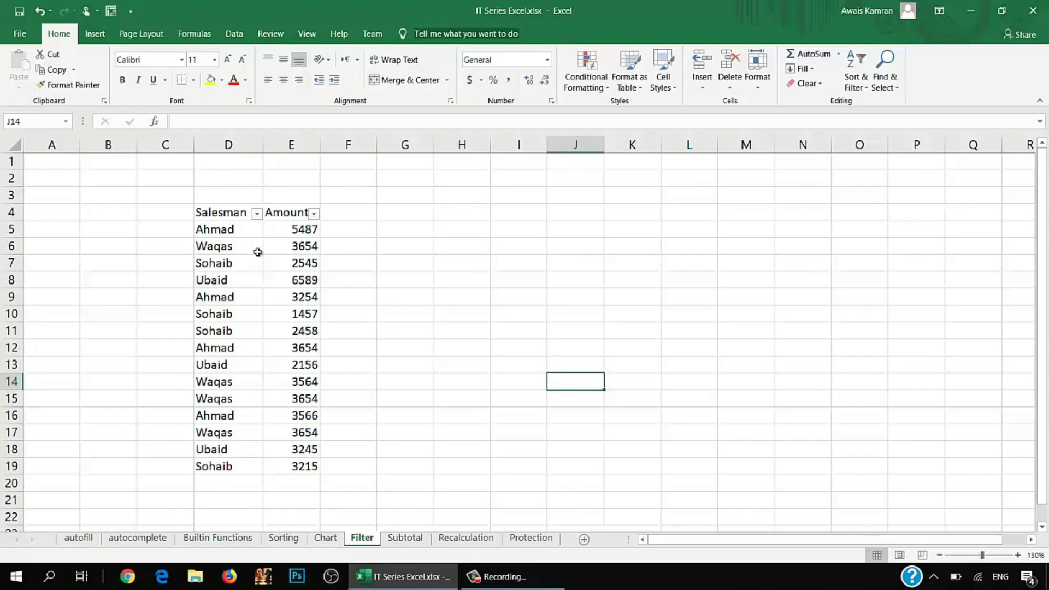
pyautogui.click(256, 214)
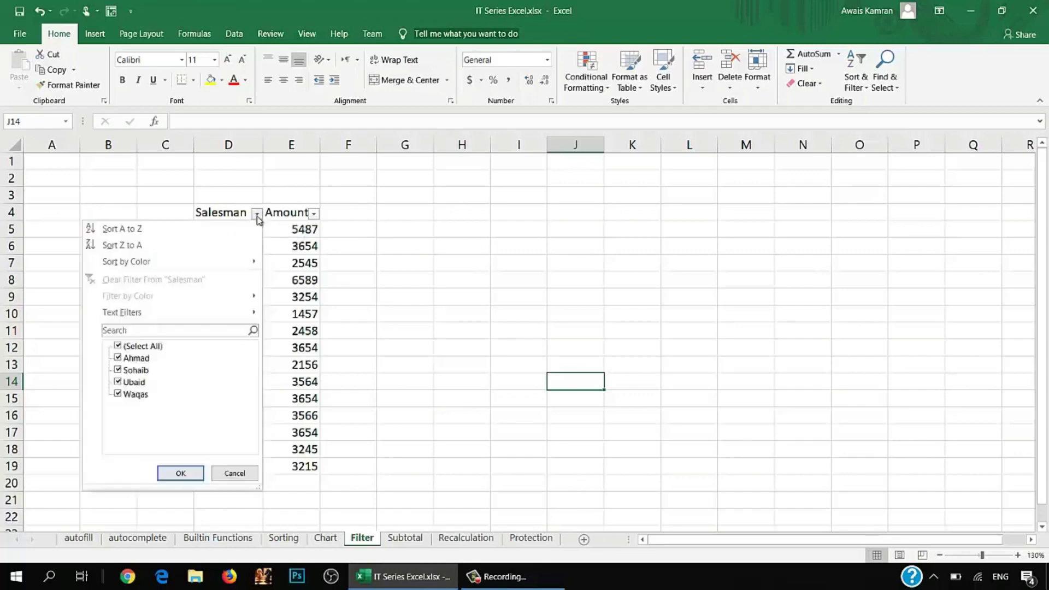
pyautogui.click(117, 346)
pyautogui.click(119, 359)
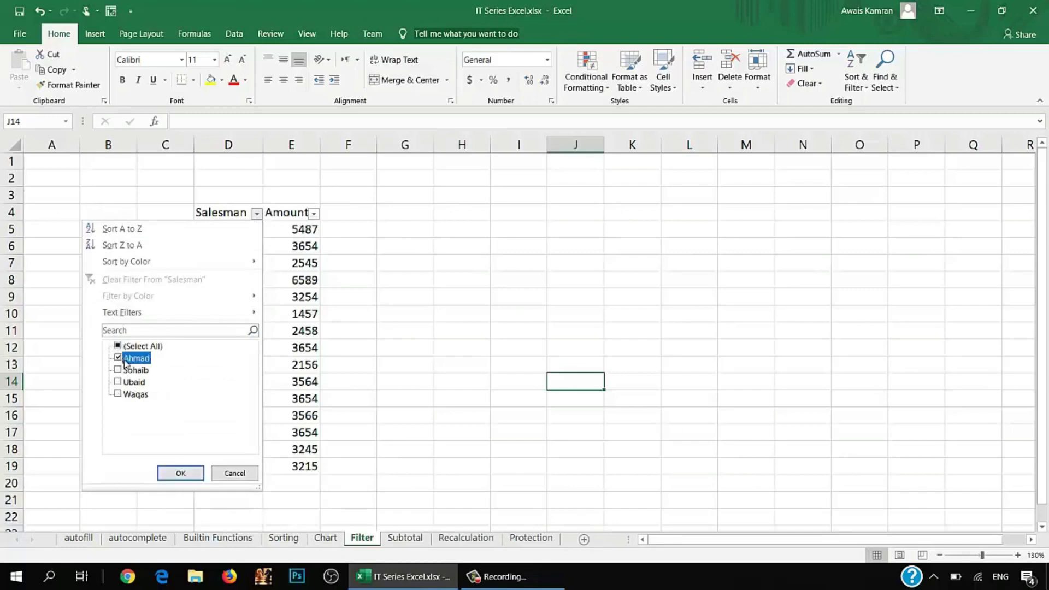
pyautogui.click(178, 473)
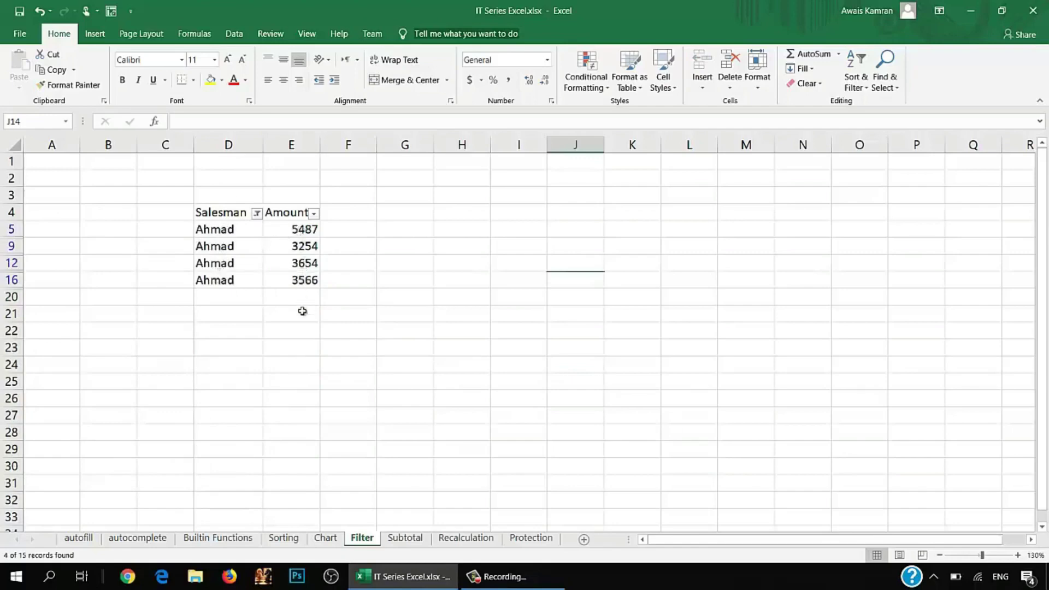
# Step: On the Subtotal sheet, examine the 7/2/2019 total row's label in C10 and its subtotal formula in D10
pyautogui.click(402, 539)
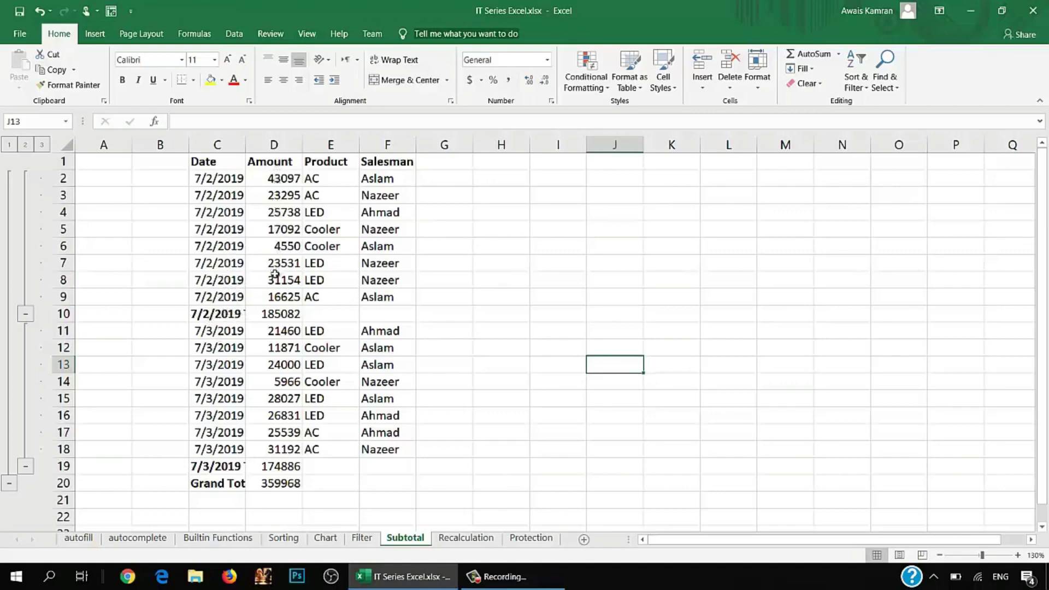
pyautogui.click(198, 313)
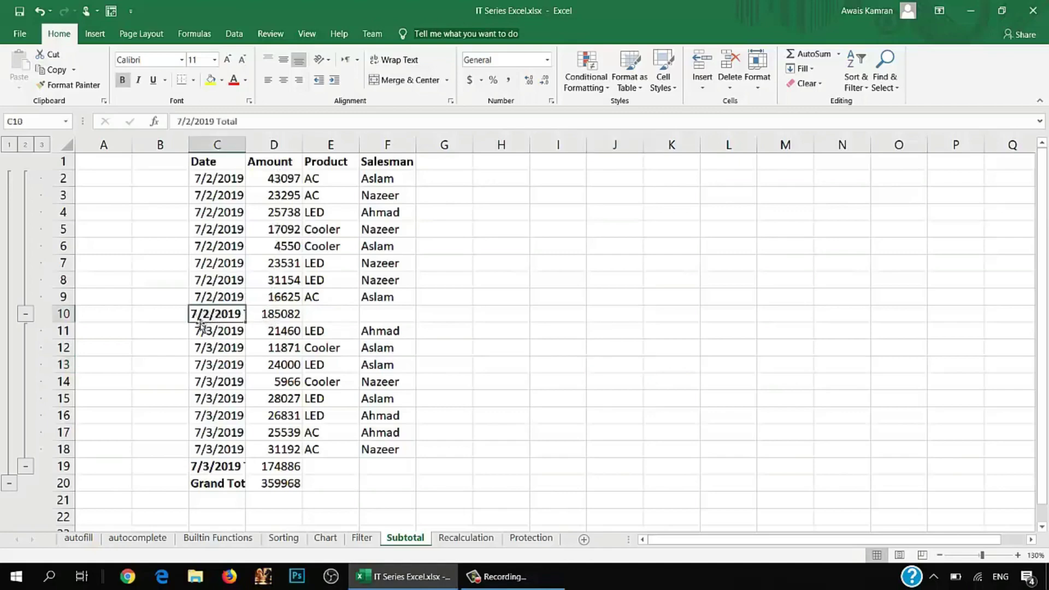
pyautogui.click(276, 316)
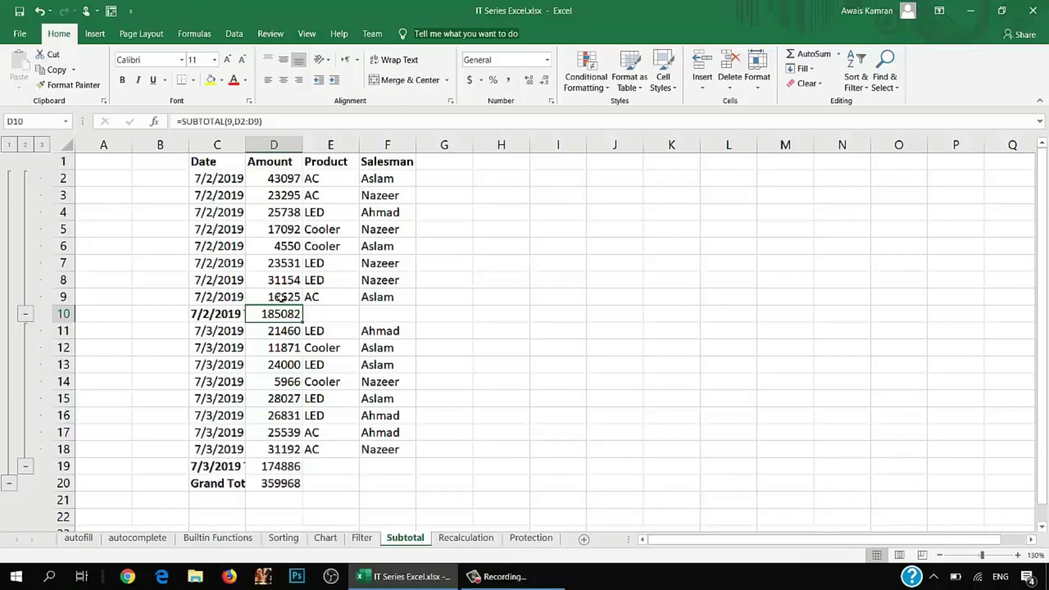
# Step: On the Recalculation sheet, check the total formula in E8 and its source amounts, and set E4 to 35000
pyautogui.click(467, 538)
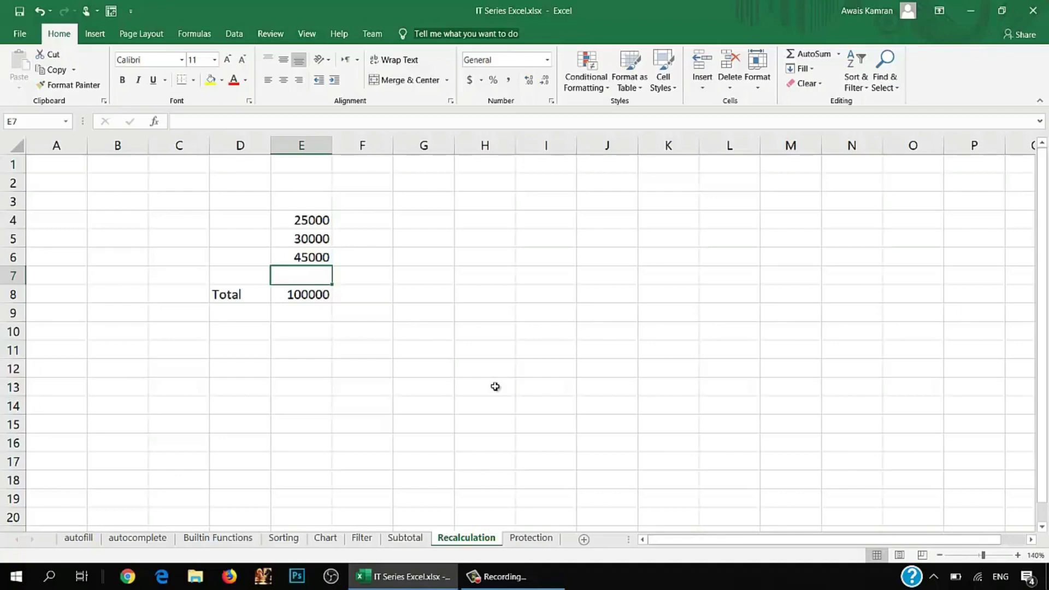
pyautogui.click(316, 220)
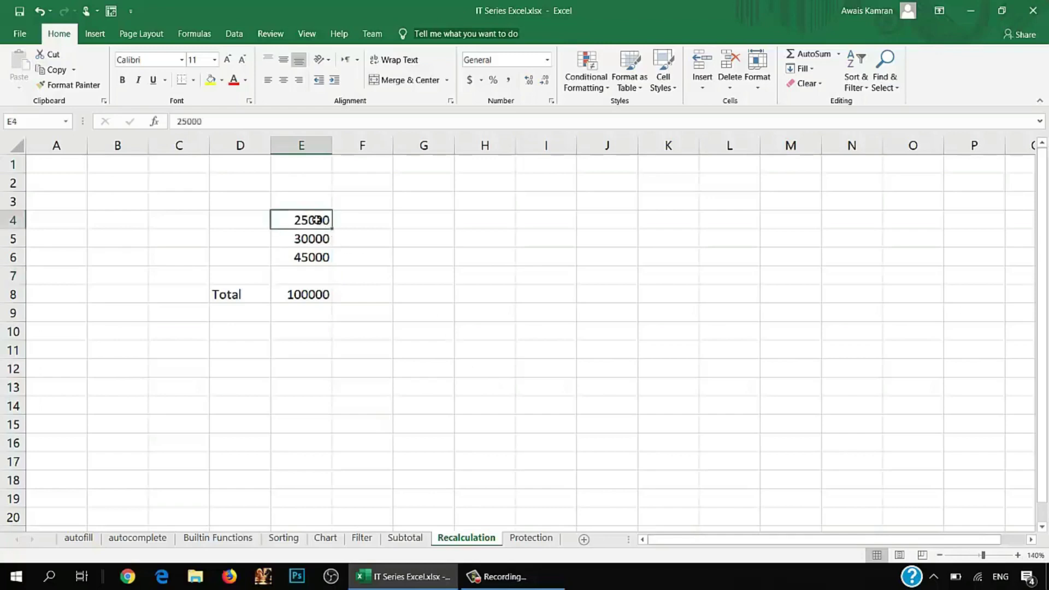
pyautogui.click(316, 238)
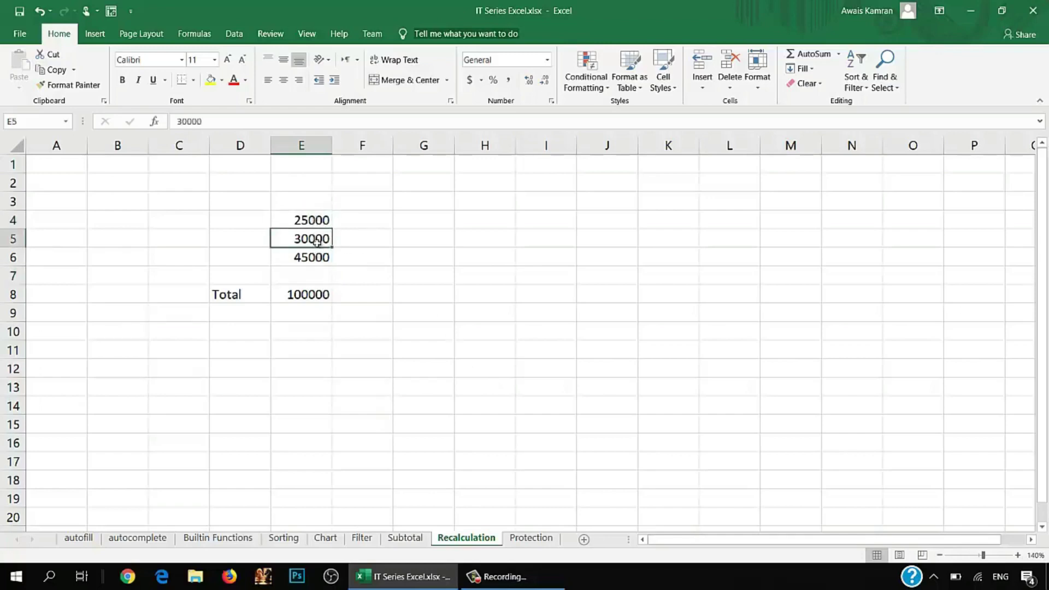
pyautogui.click(314, 295)
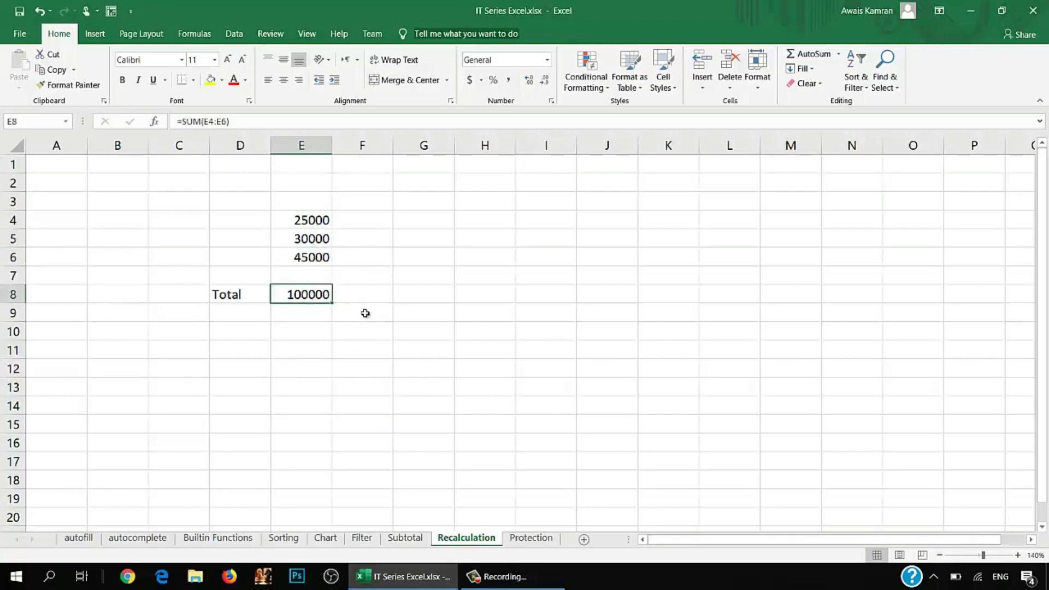
pyautogui.click(312, 219)
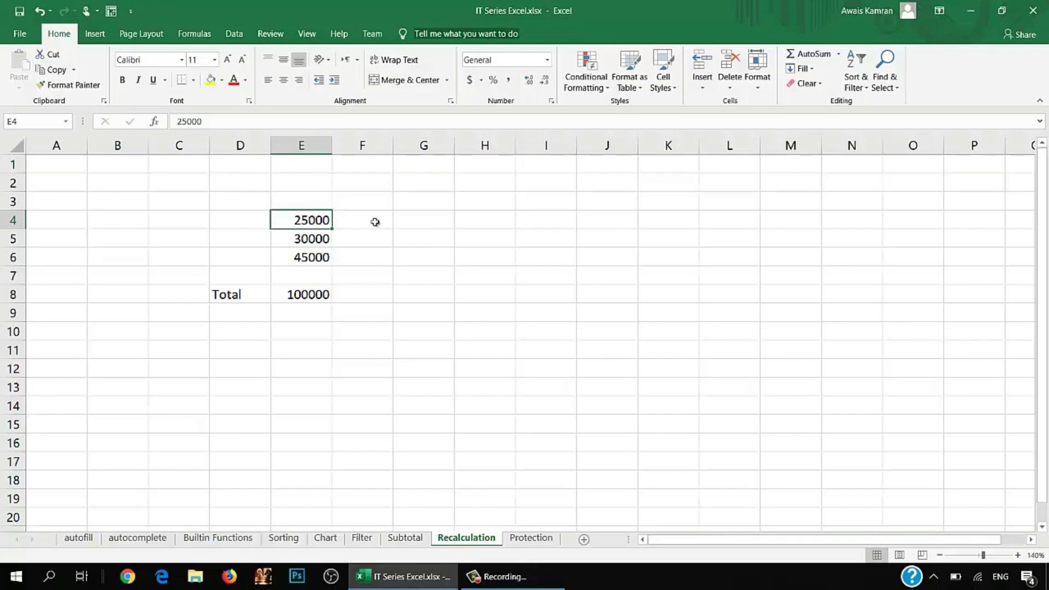
pyautogui.write('35000')
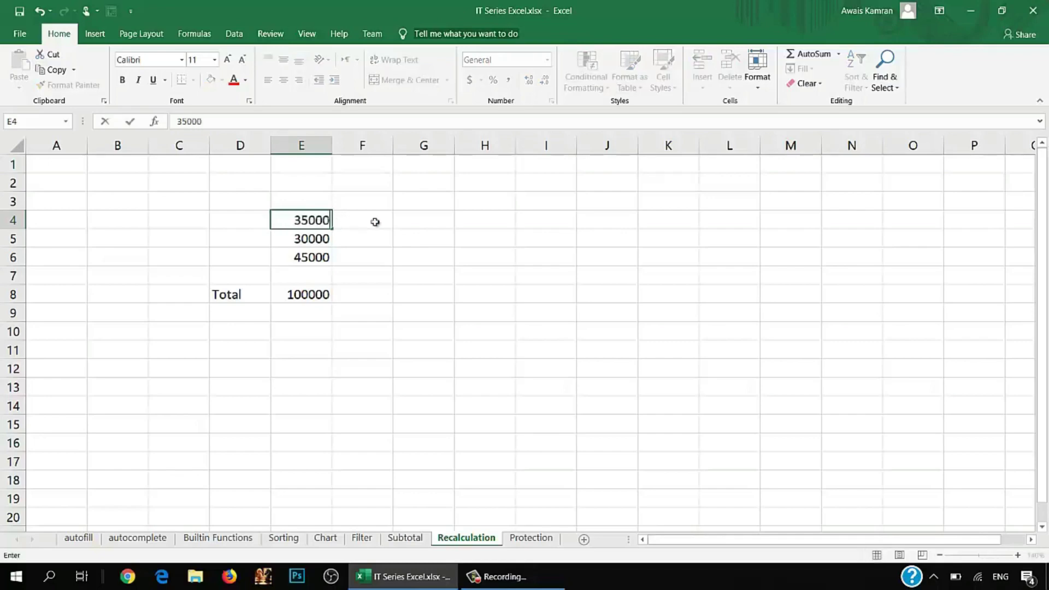
pyautogui.press('Return')
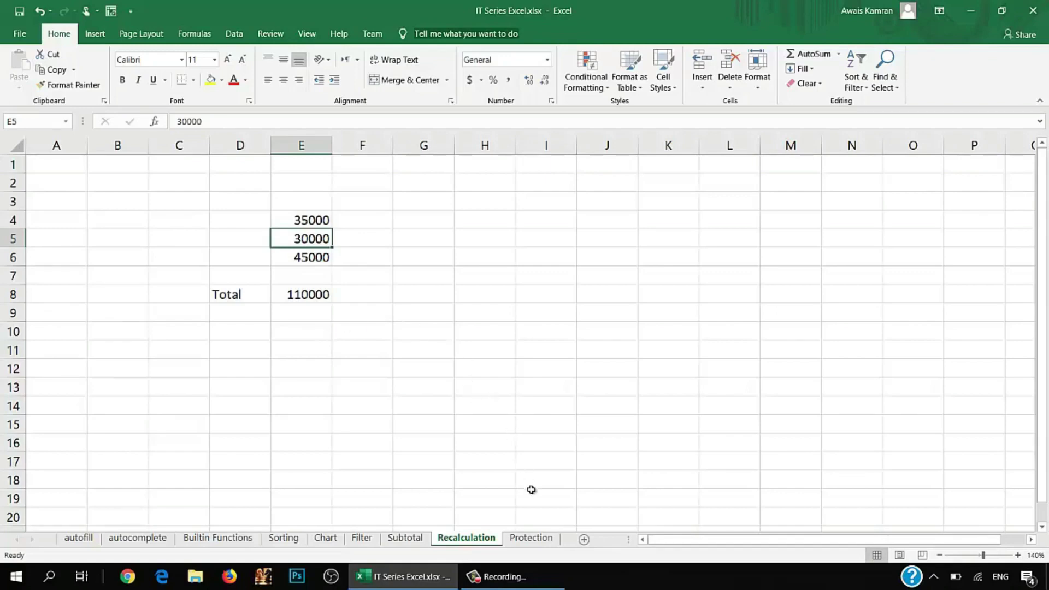
# Step: On the Protection sheet, try to delete the value in F10
pyautogui.click(537, 542)
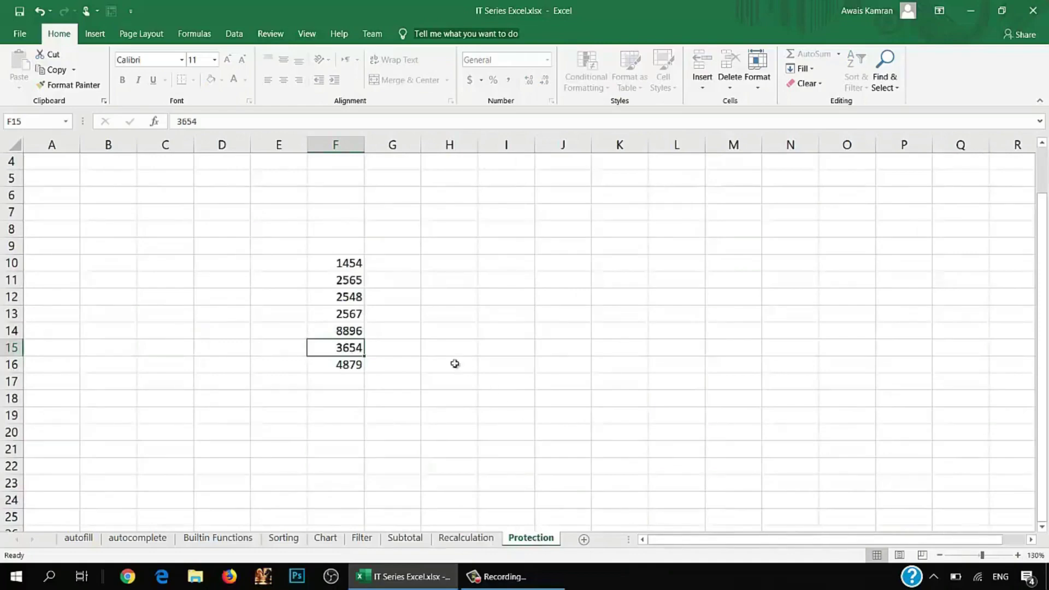
pyautogui.click(326, 263)
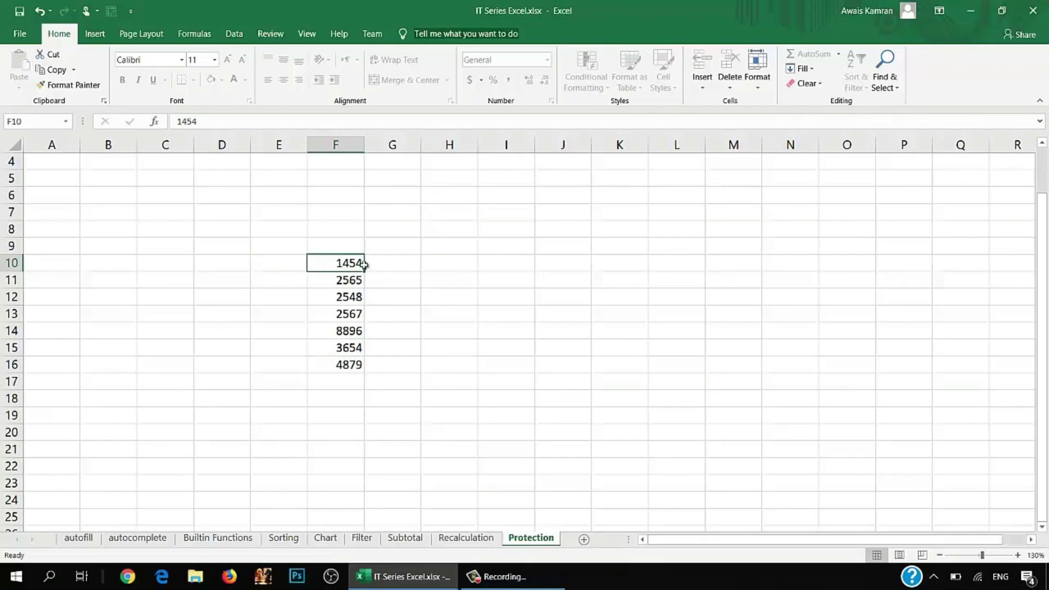
pyautogui.click(438, 305)
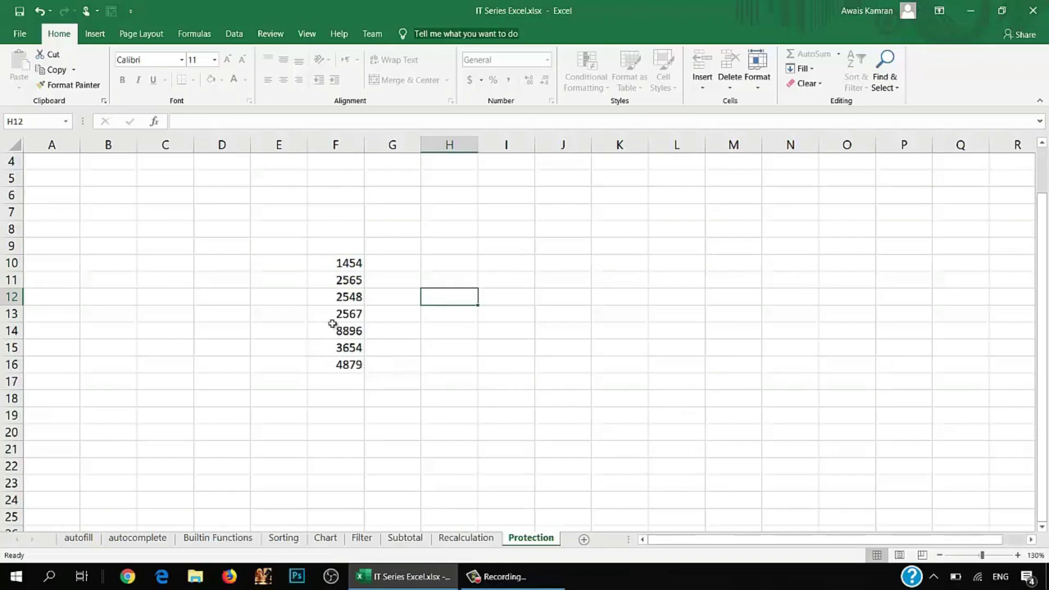
pyautogui.click(348, 258)
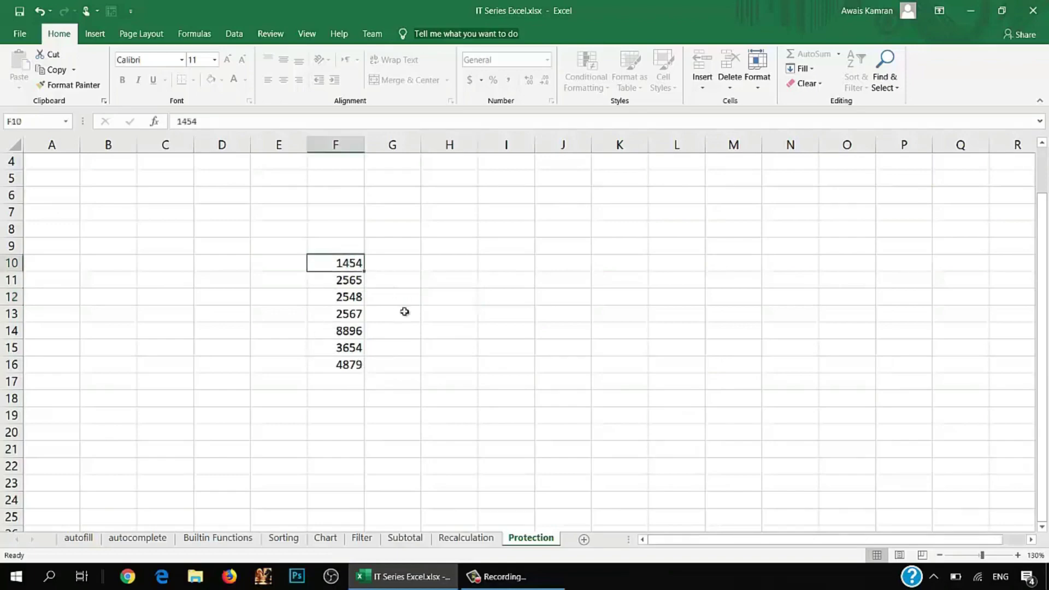
pyautogui.press('Delete')
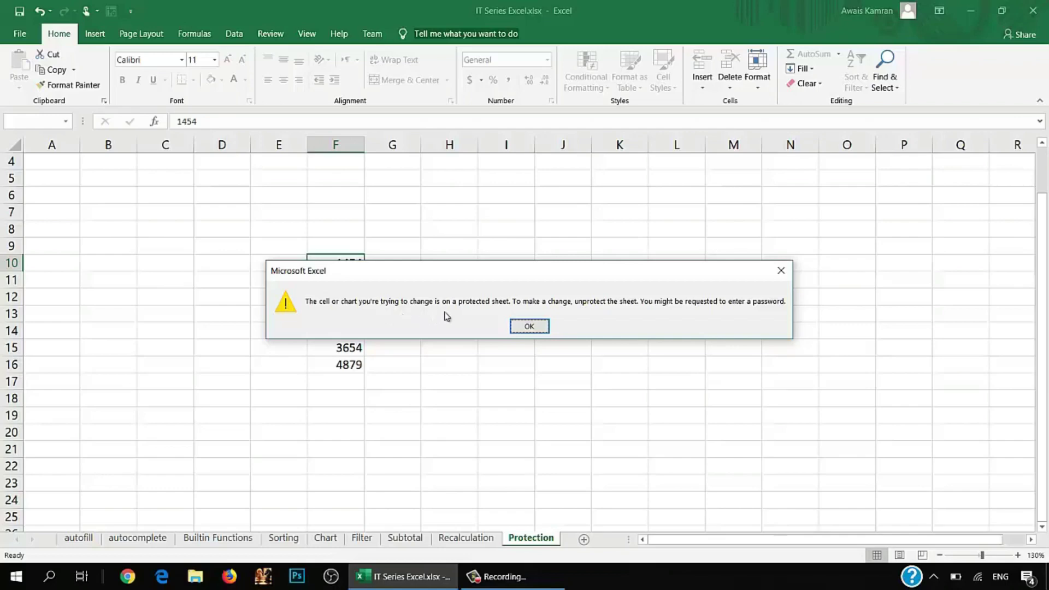
pyautogui.click(539, 328)
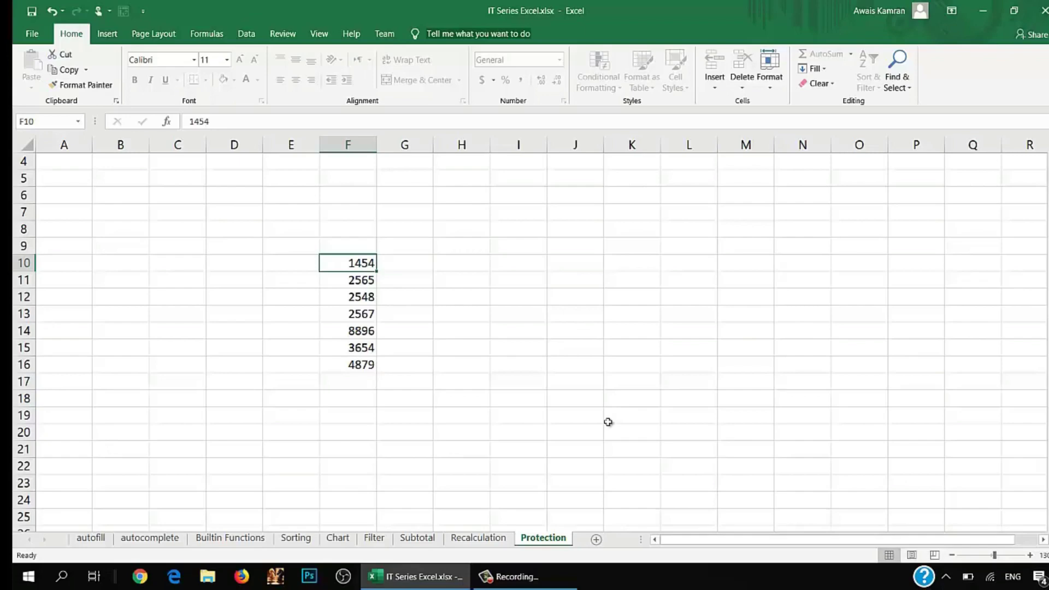
# Step: Look through the file formats for saving the workbook to Documents, pick PDF, and leave without saving
pyautogui.click(32, 34)
pyautogui.click(55, 224)
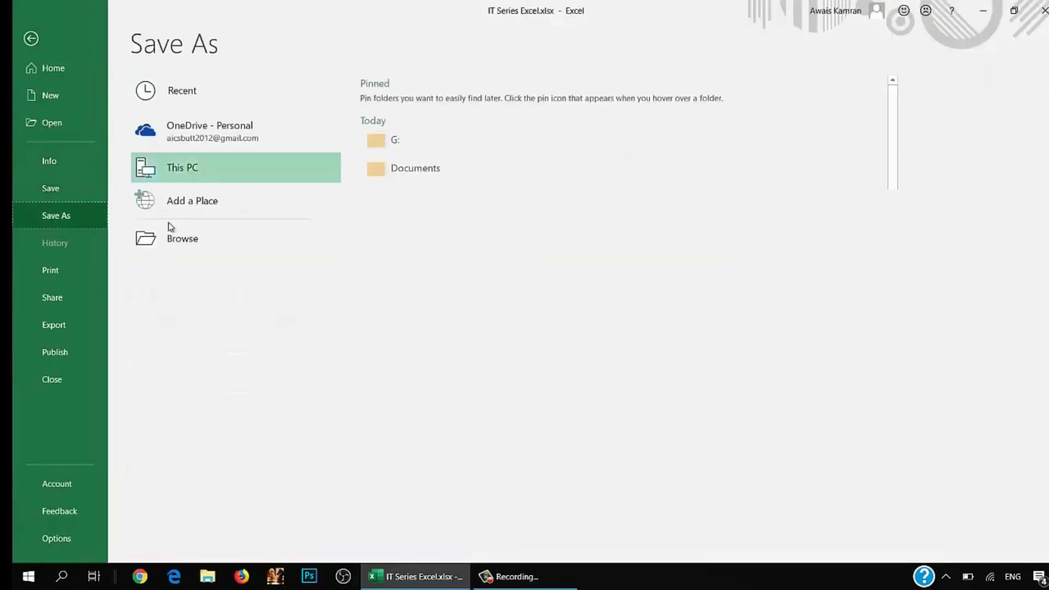
pyautogui.click(383, 169)
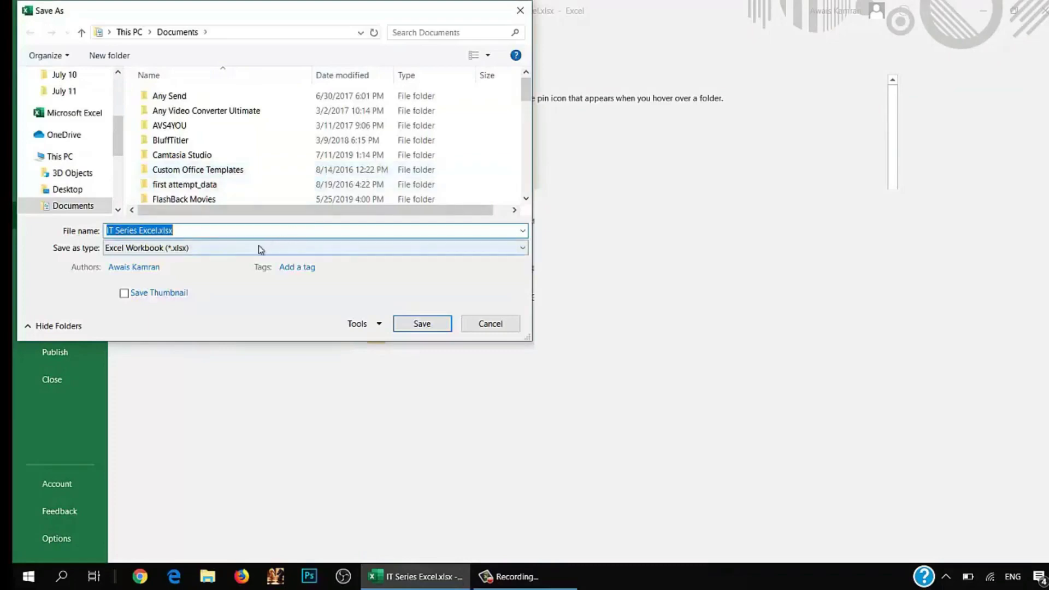
pyautogui.click(260, 249)
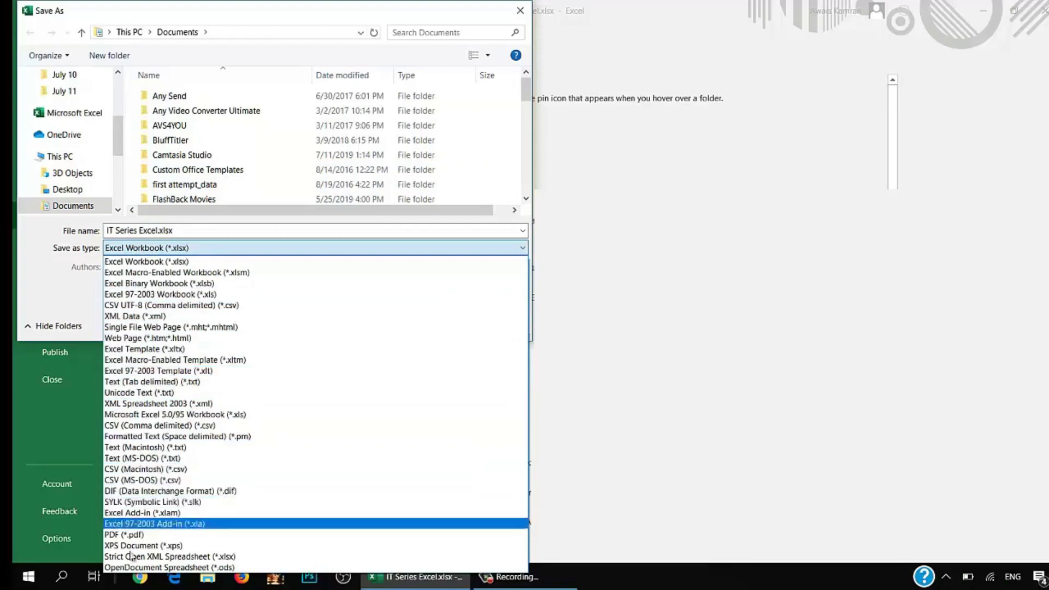
pyautogui.click(135, 535)
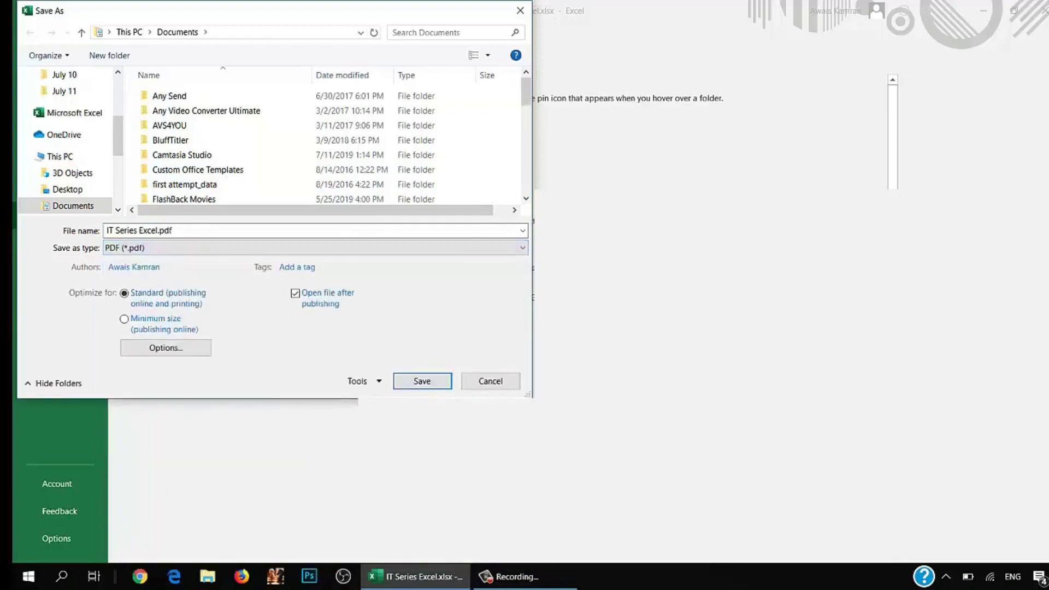
pyautogui.click(510, 387)
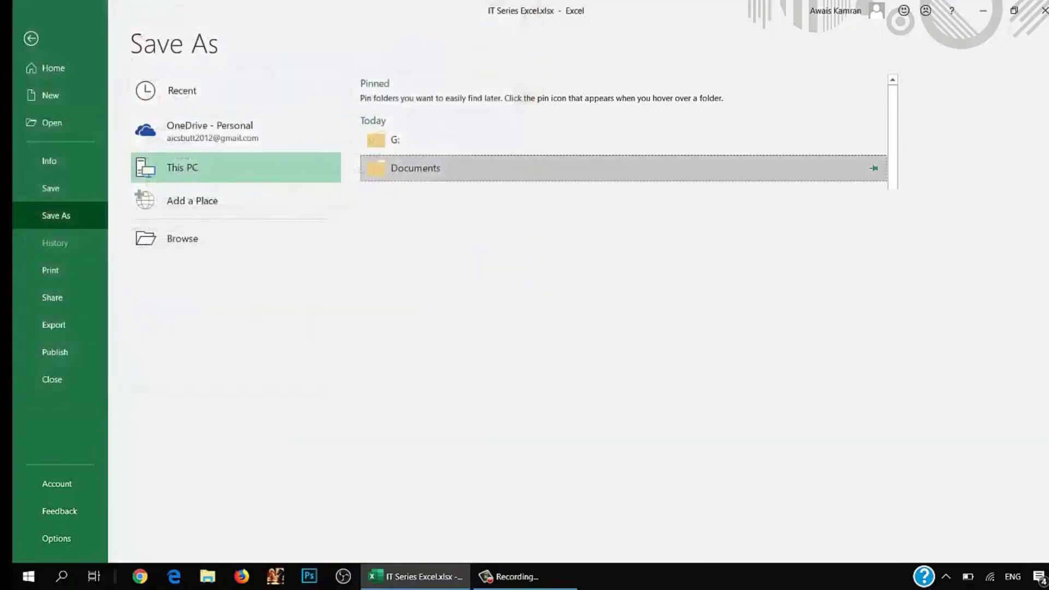
pyautogui.press('Escape')
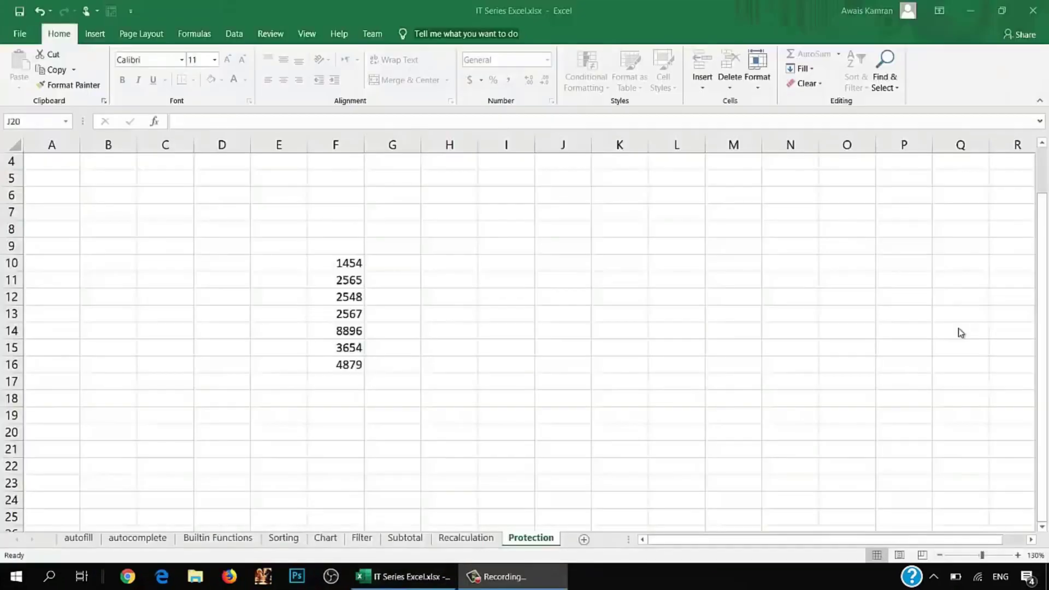